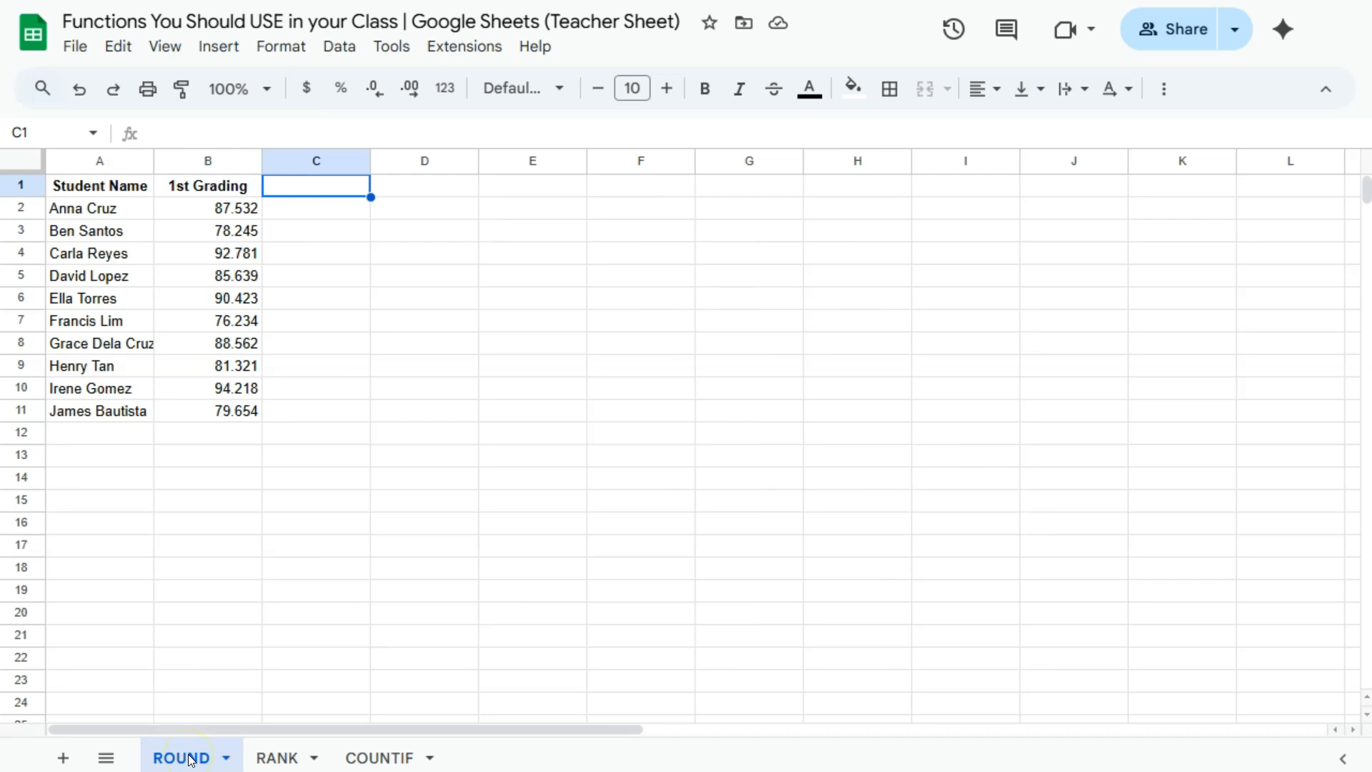
# Step: In C2, enter a ROUND formula that rounds the 1st Grading value in B2 to a whole number
pyautogui.click(295, 187)
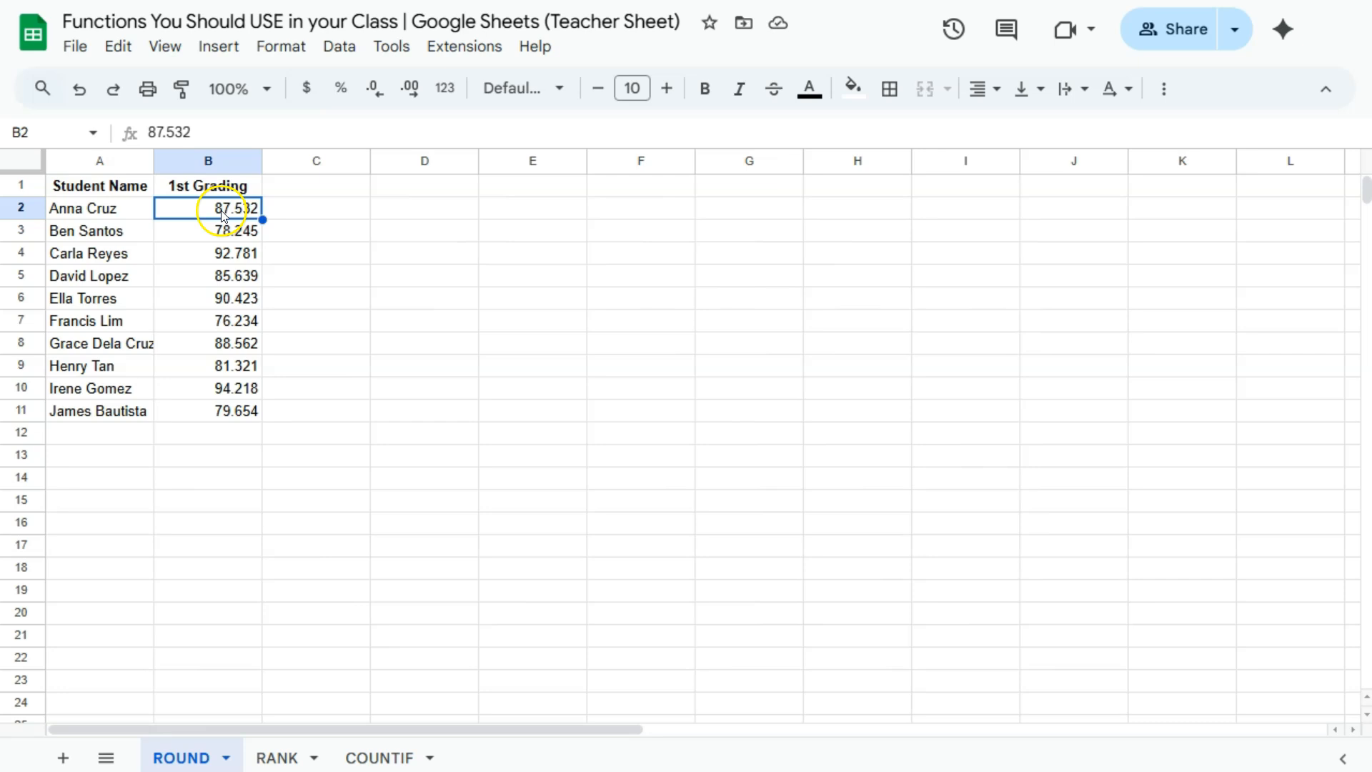
pyautogui.click(321, 209)
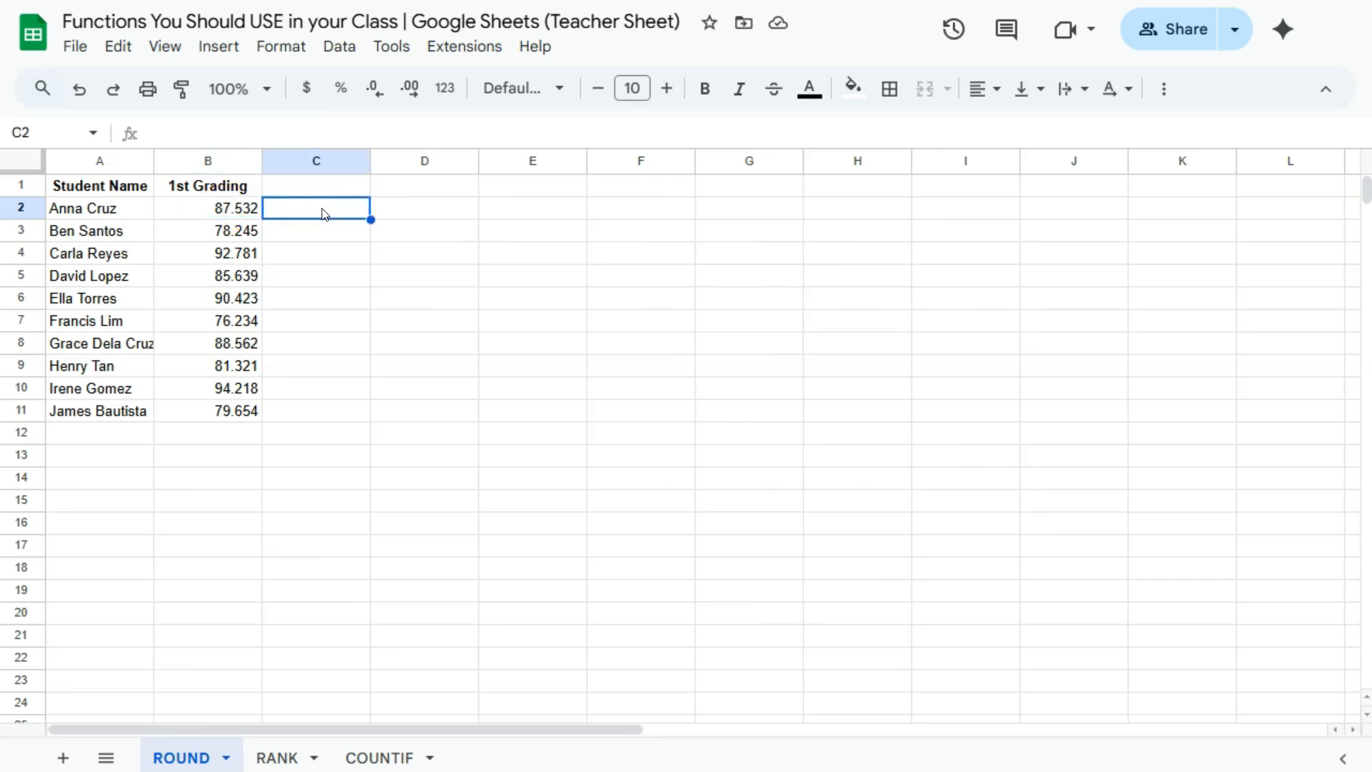
pyautogui.write('=round')
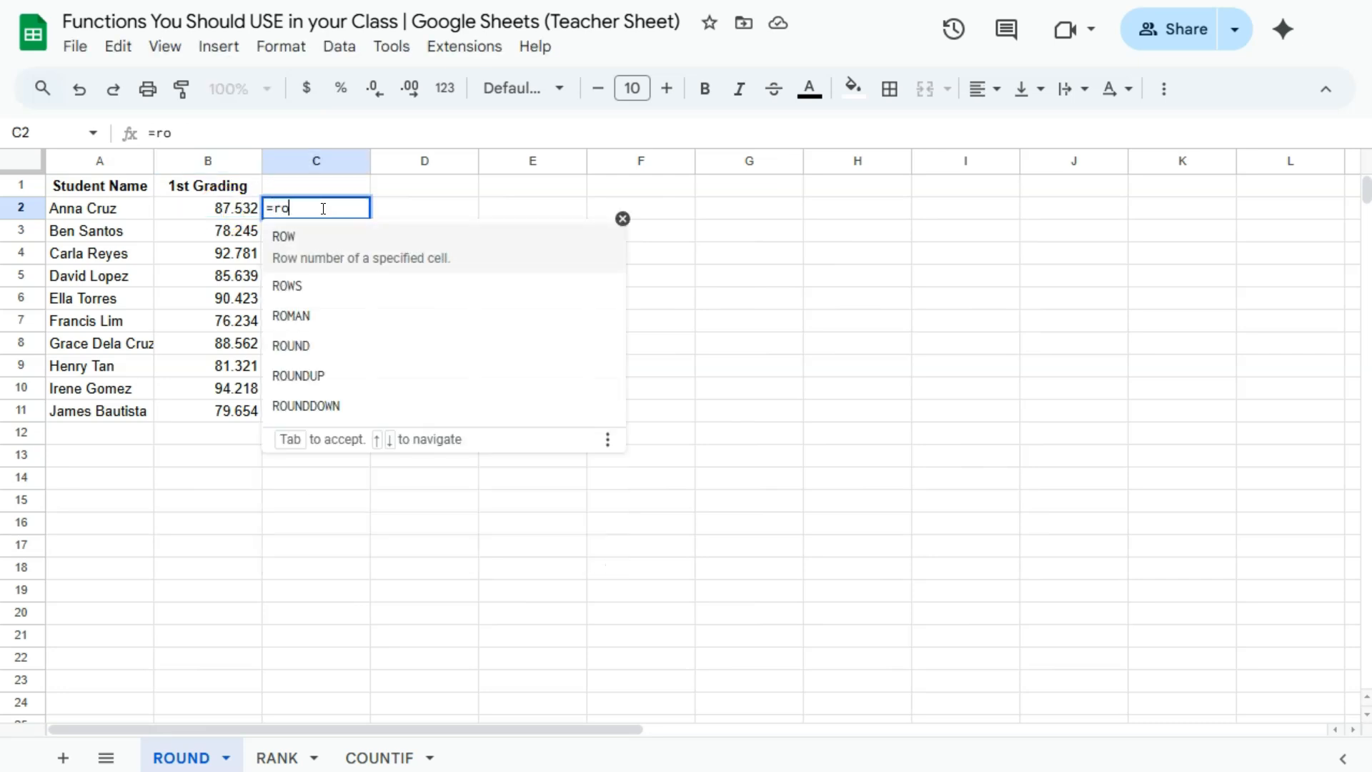
pyautogui.click(327, 242)
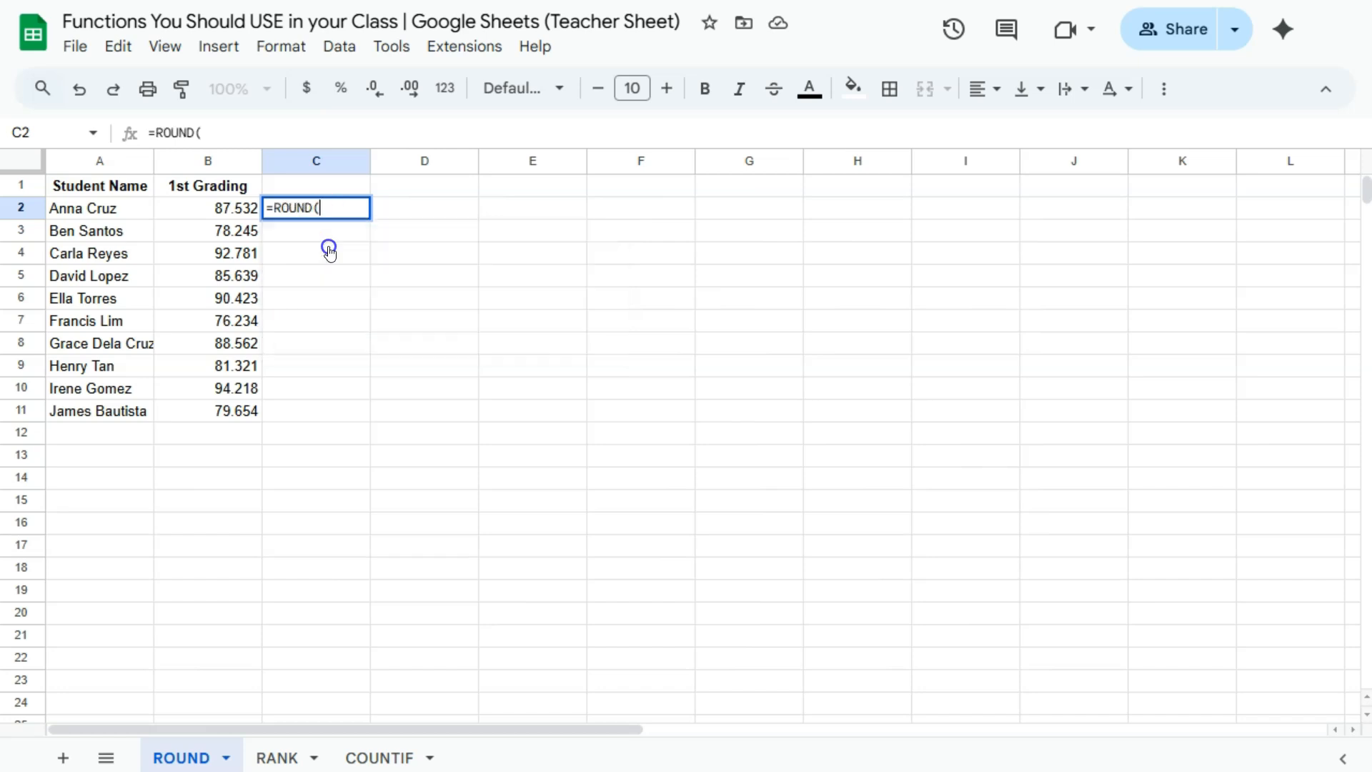
pyautogui.click(228, 212)
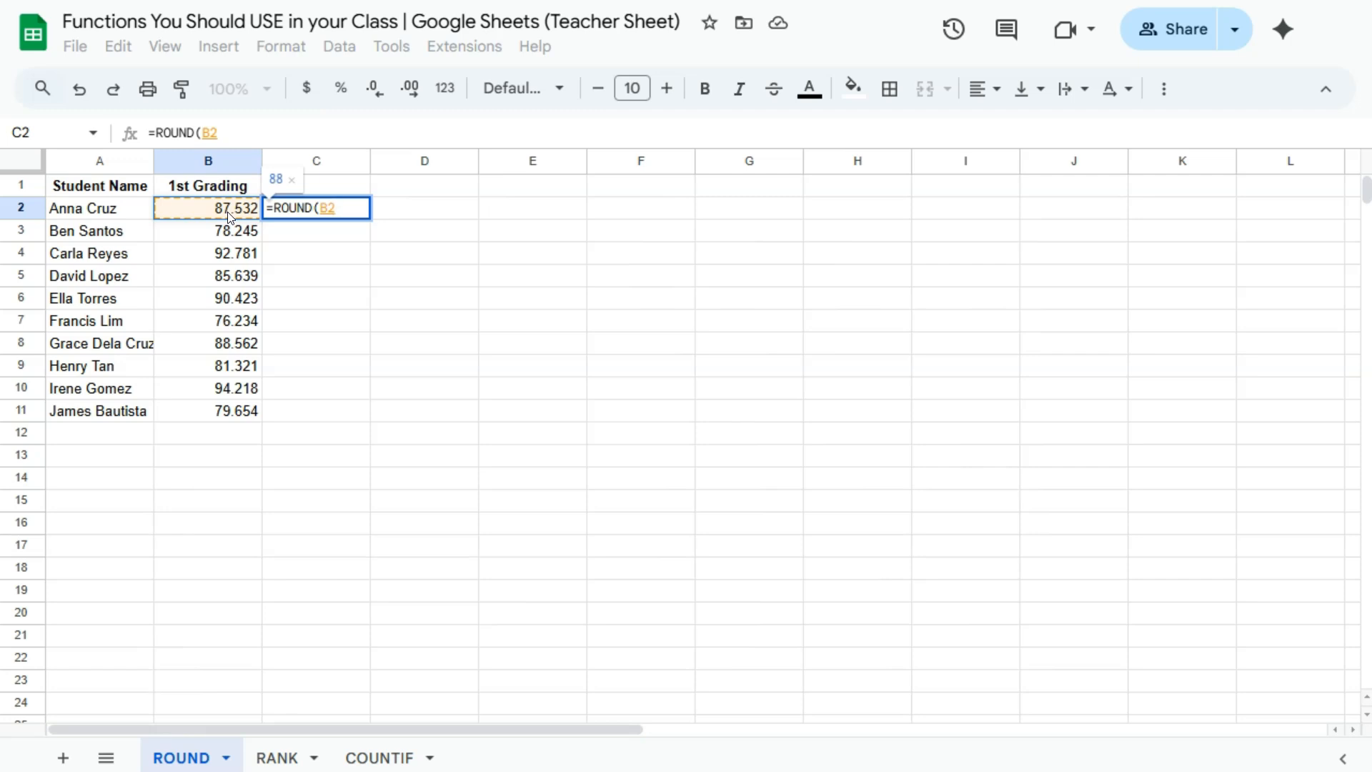
pyautogui.press('Return')
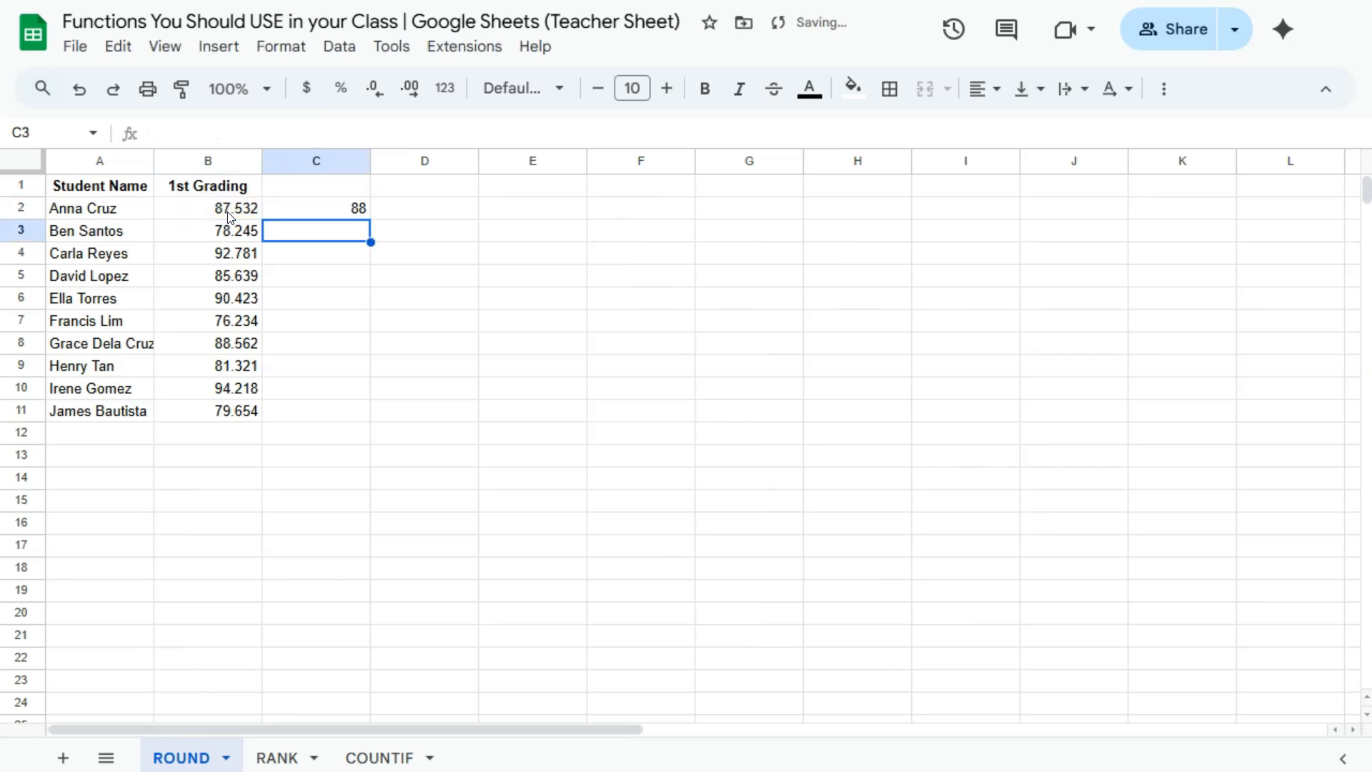
pyautogui.click(227, 212)
pyautogui.click(227, 212)
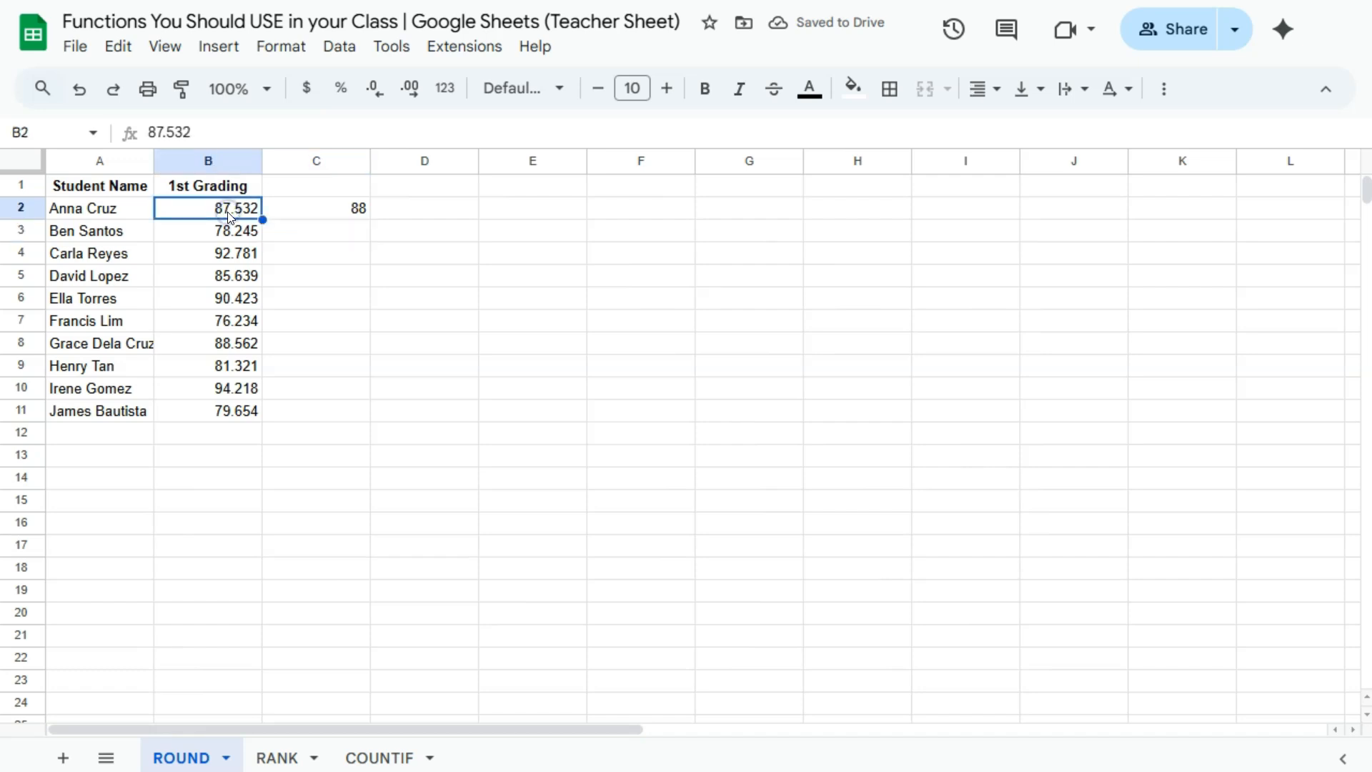
# Step: In C3, enter a ROUND formula that rounds the grade in B3 to 1 decimal place
pyautogui.click(305, 230)
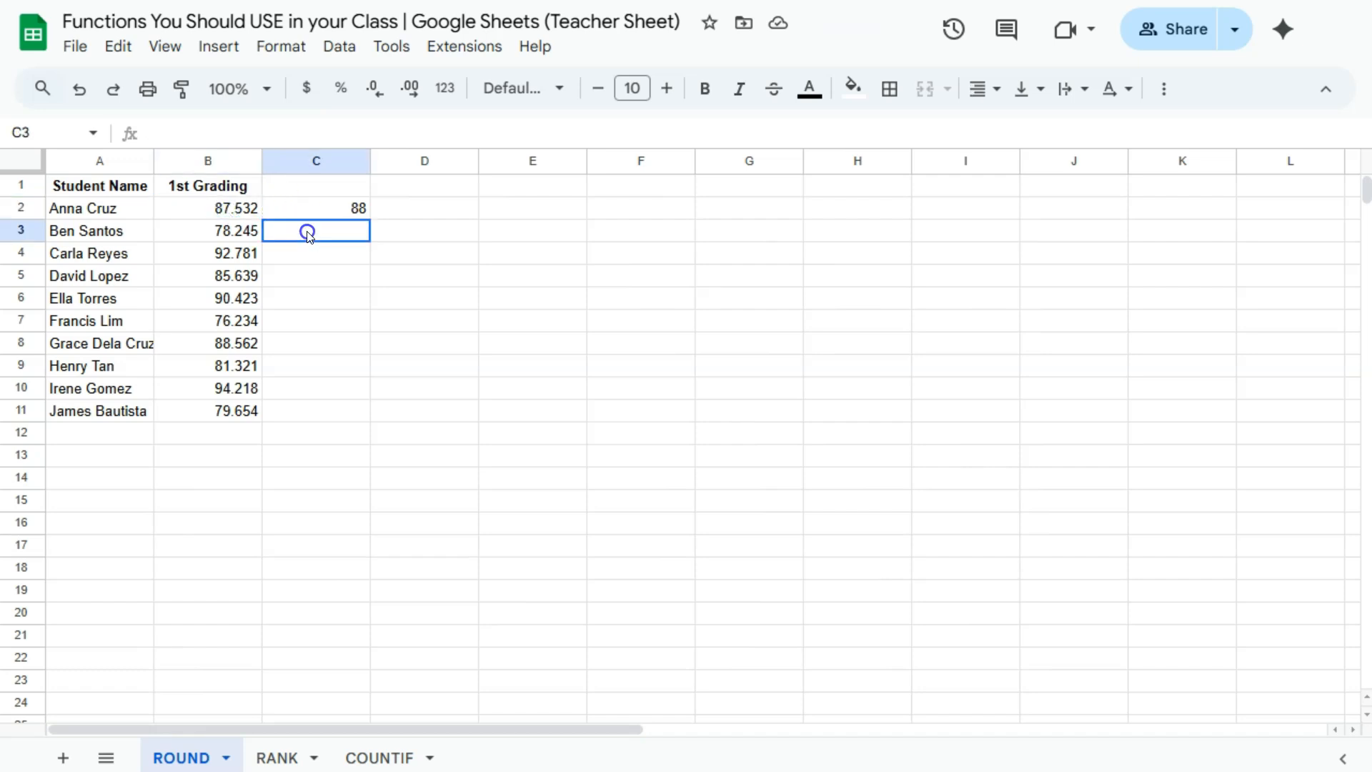
pyautogui.write('=round')
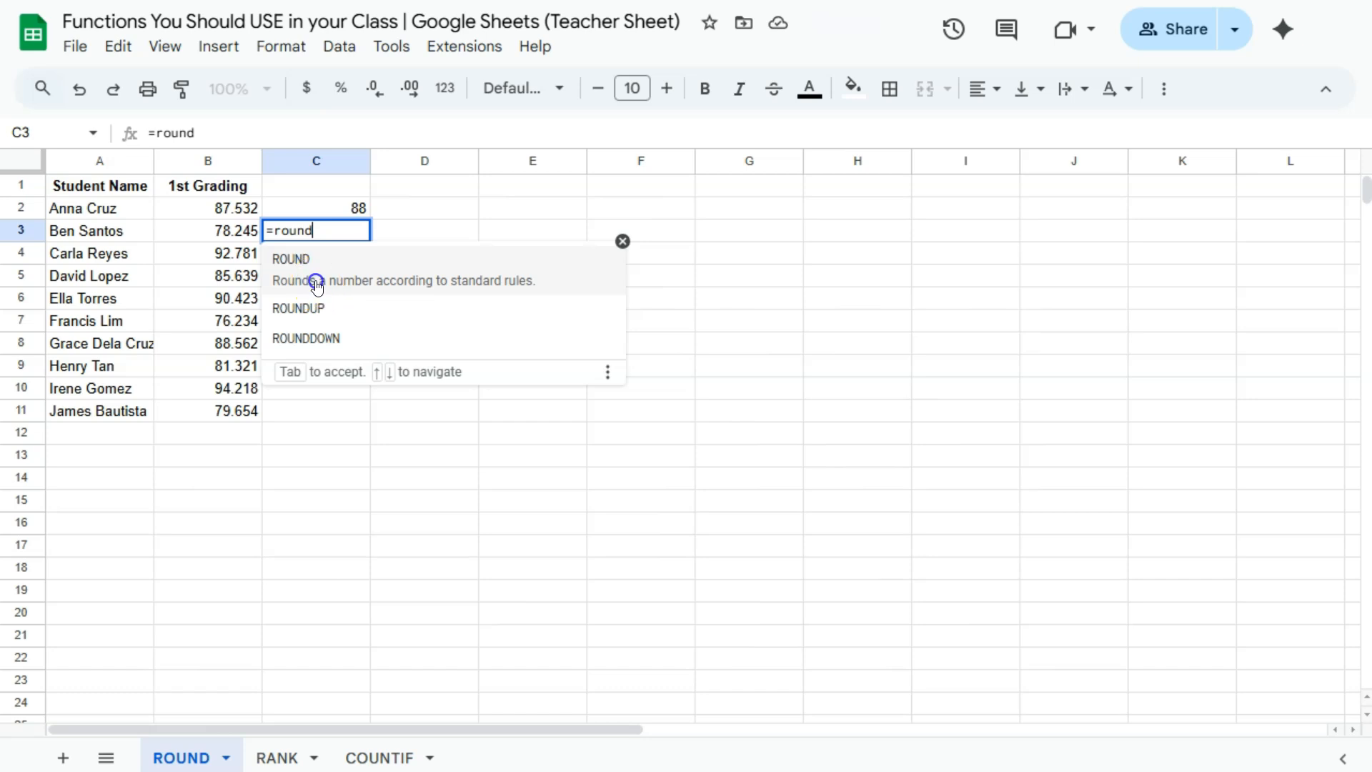
pyautogui.click(318, 287)
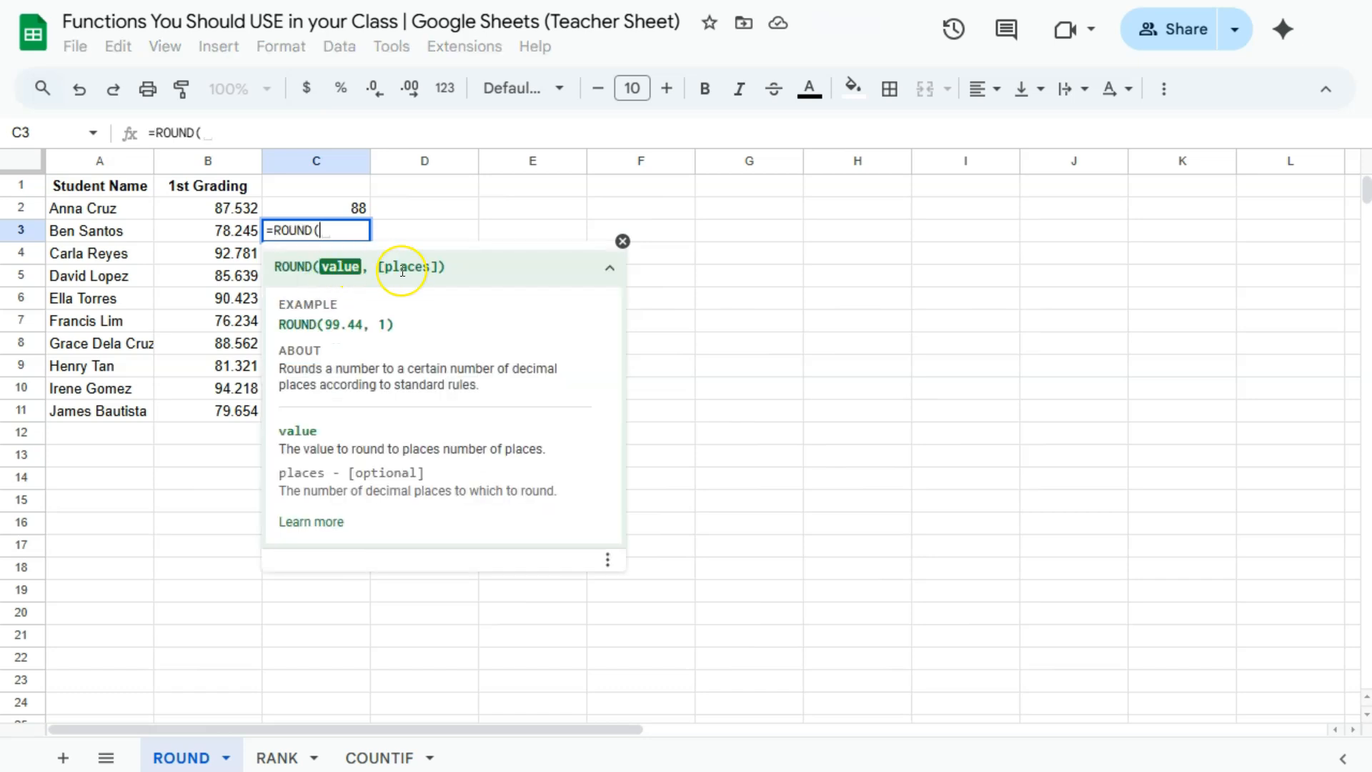
pyautogui.click(229, 233)
pyautogui.write(',')
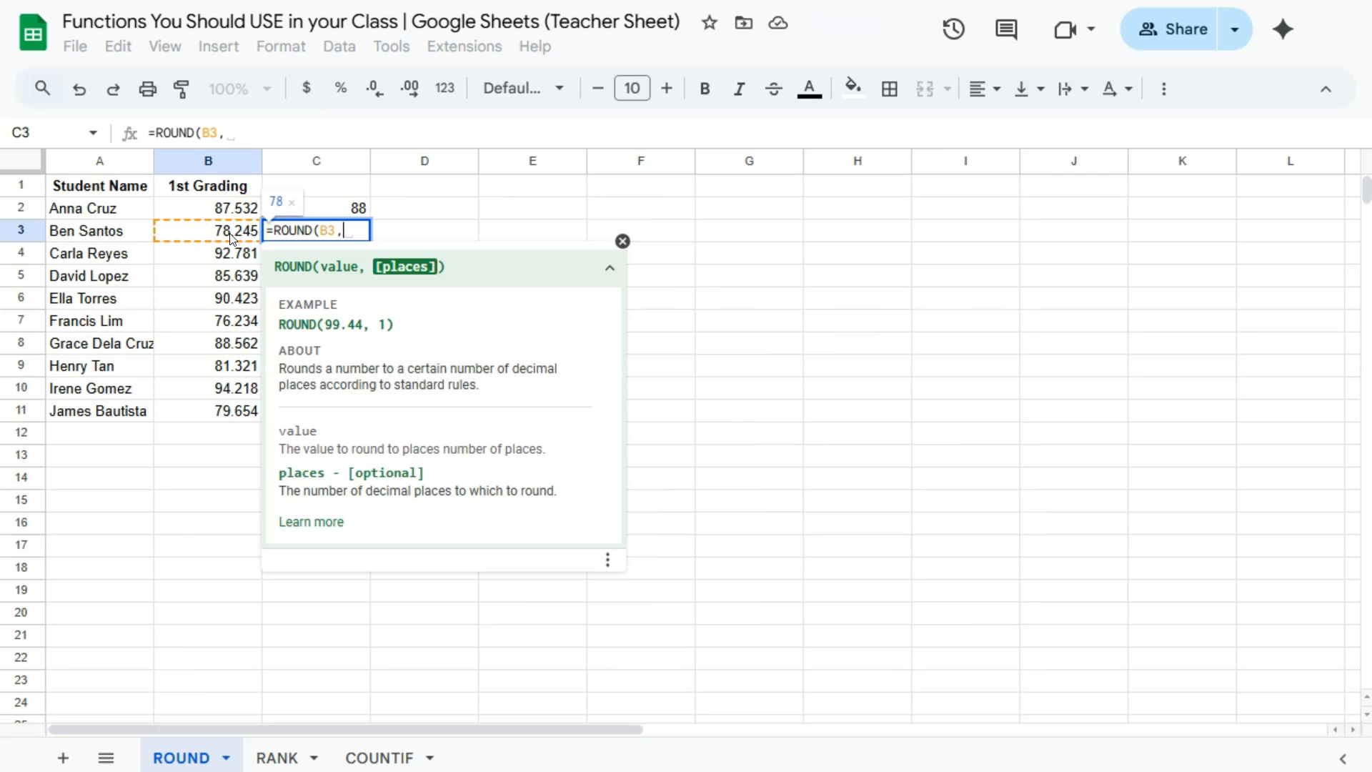
pyautogui.write('1')
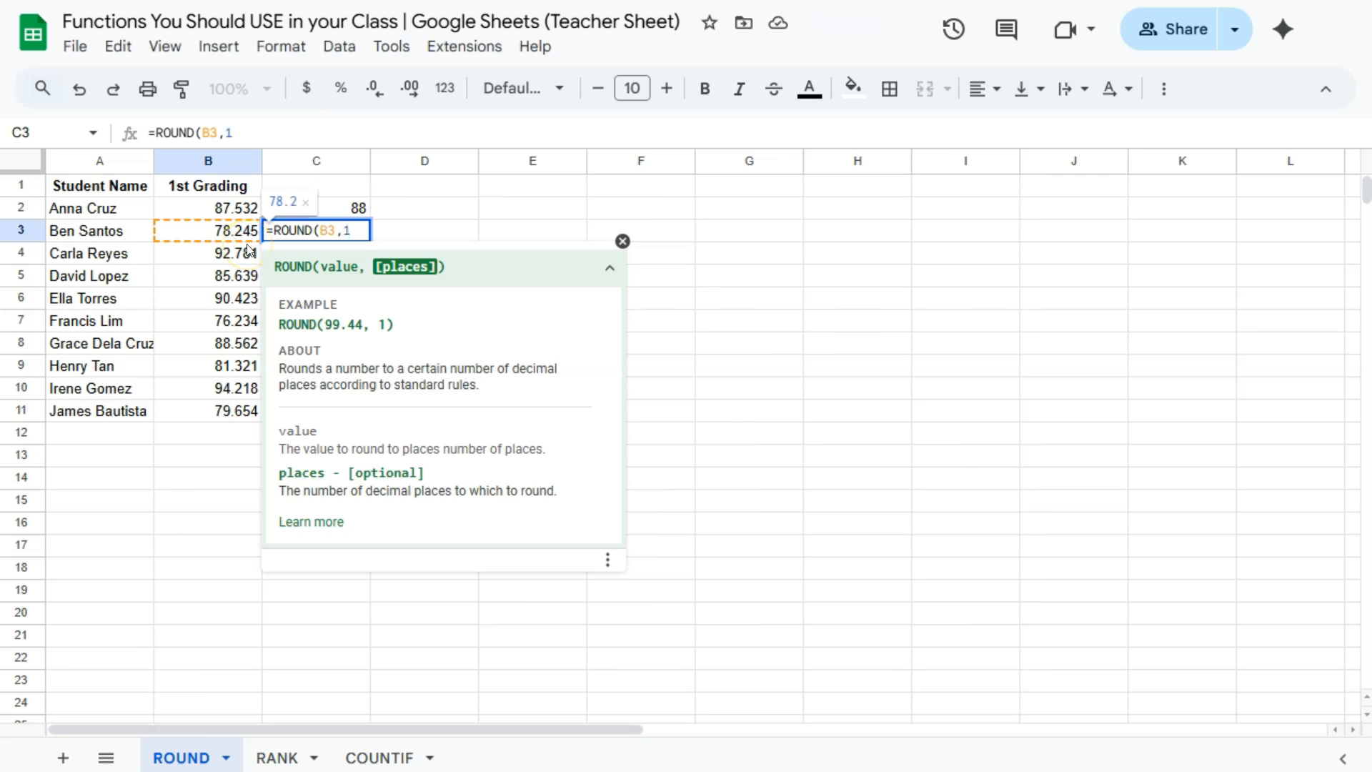
pyautogui.press('Return')
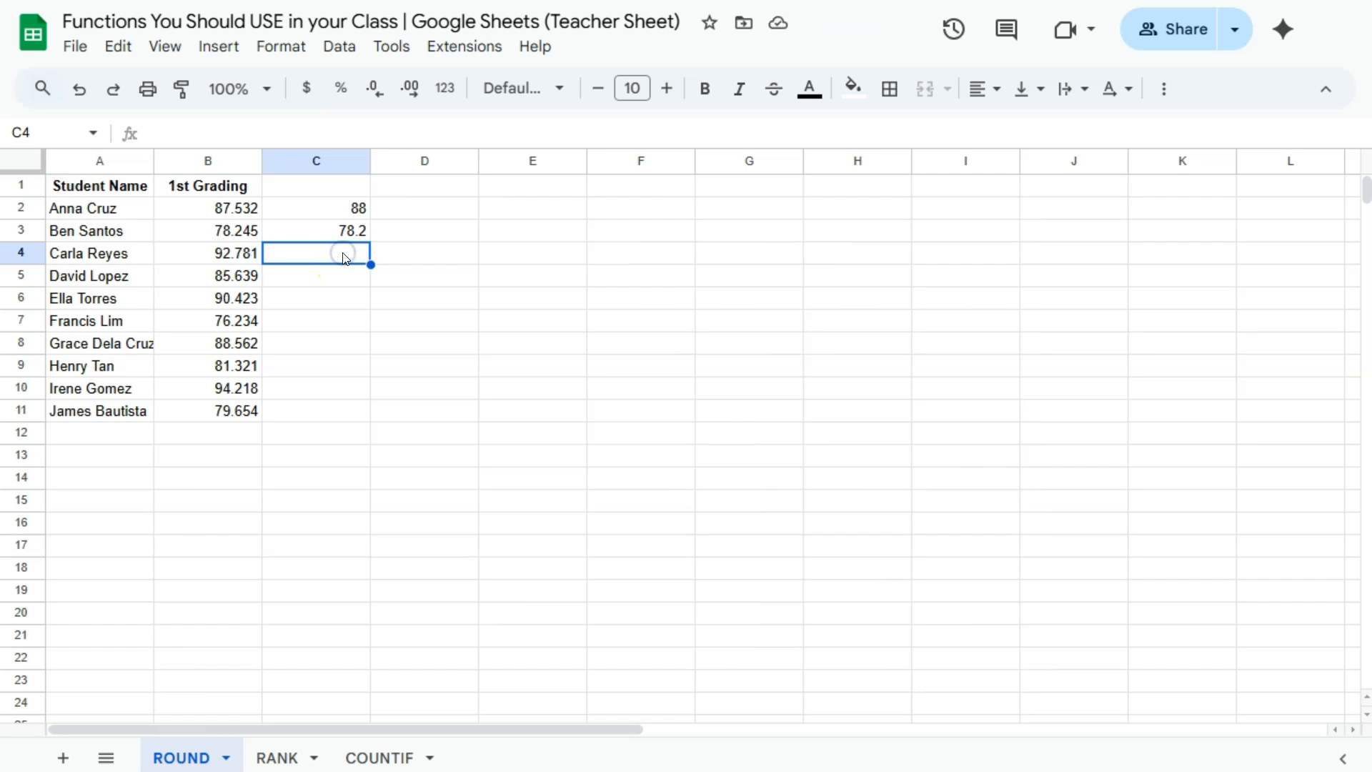
# Step: In C4, enter a ROUND formula that rounds the grade in B4 to 2 decimal places
pyautogui.write('=rao')
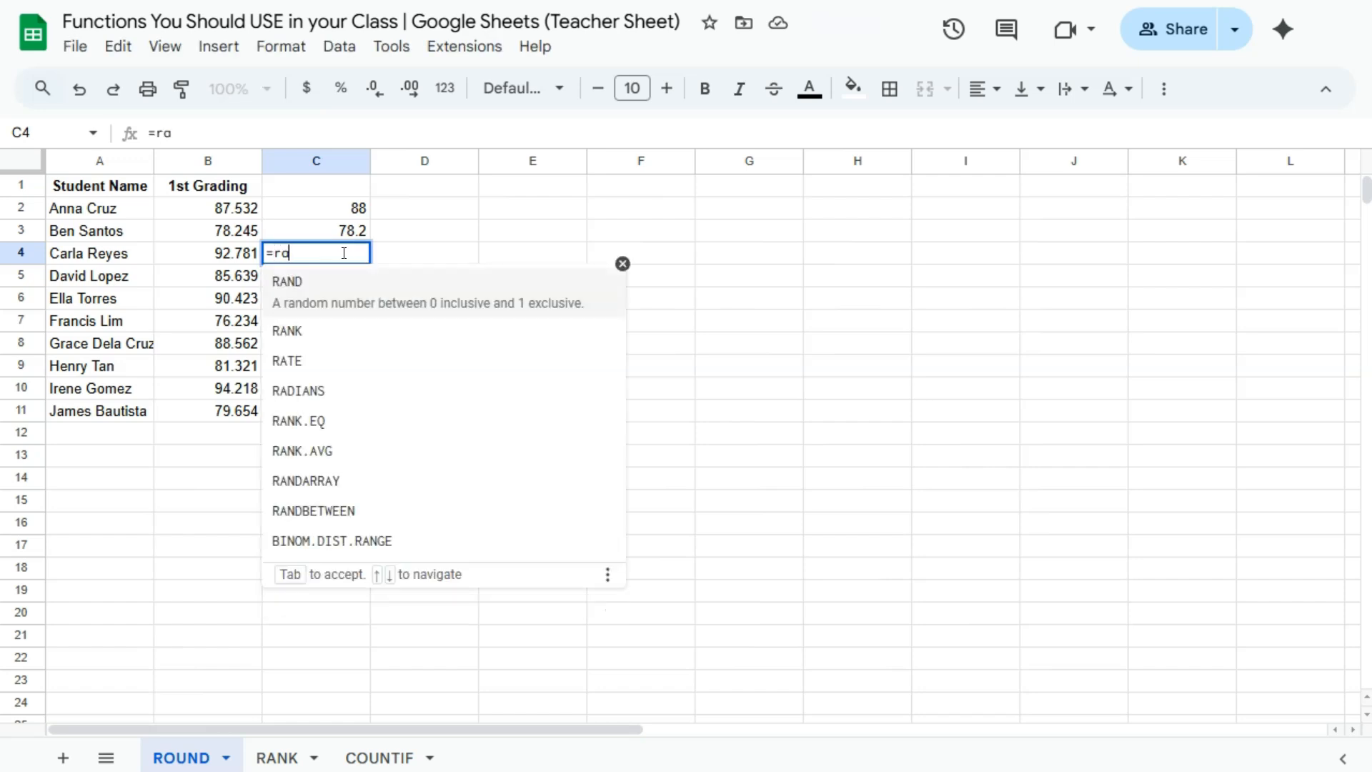
pyautogui.press('BackSpace')
pyautogui.press('BackSpace')
pyautogui.write('oun')
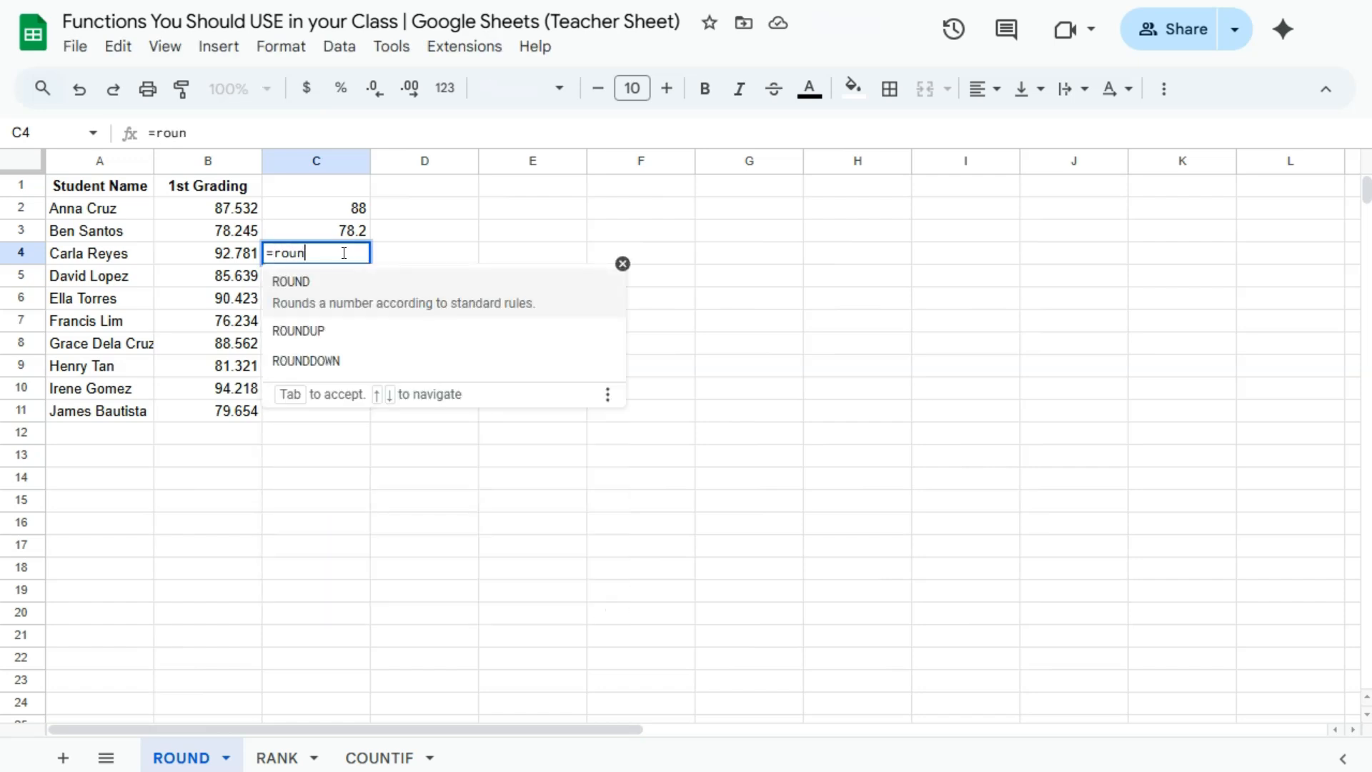
pyautogui.click(346, 288)
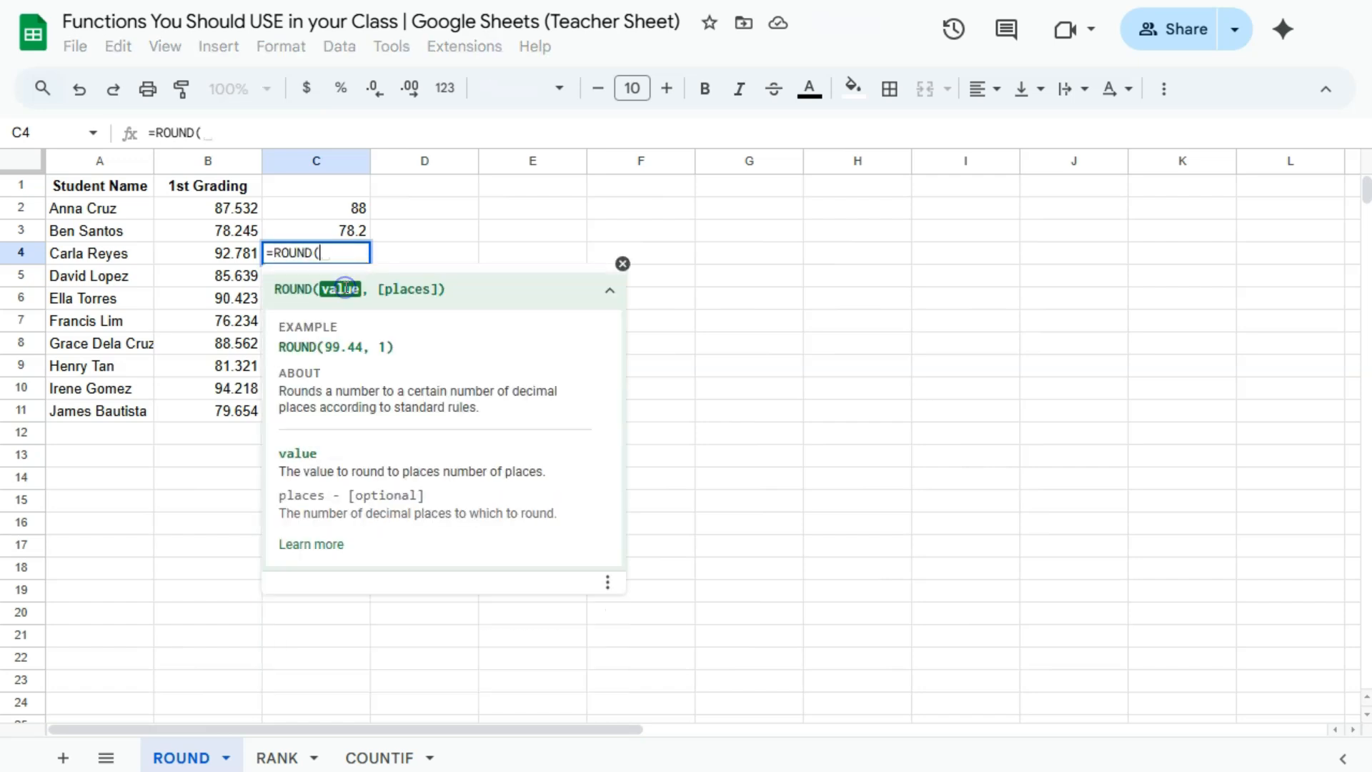
pyautogui.click(238, 256)
pyautogui.write(',2')
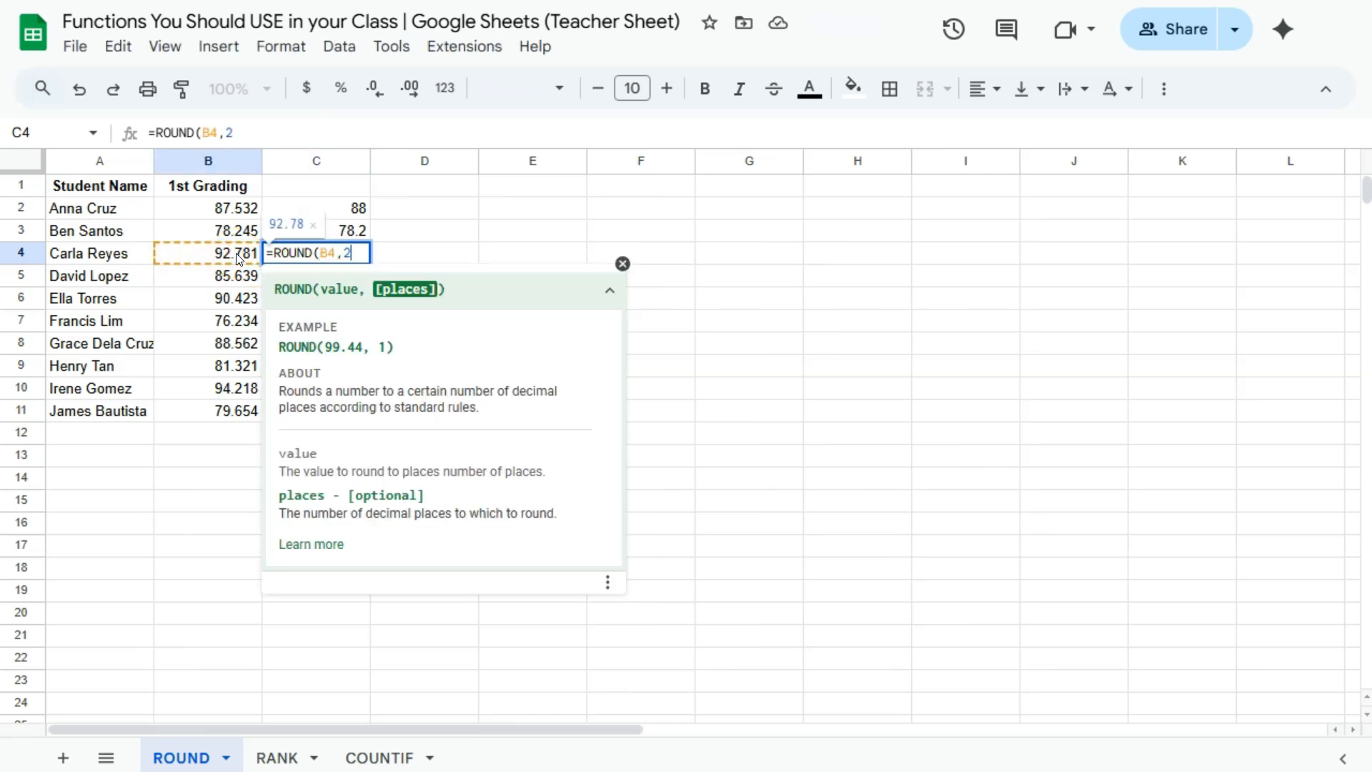
pyautogui.press('Return')
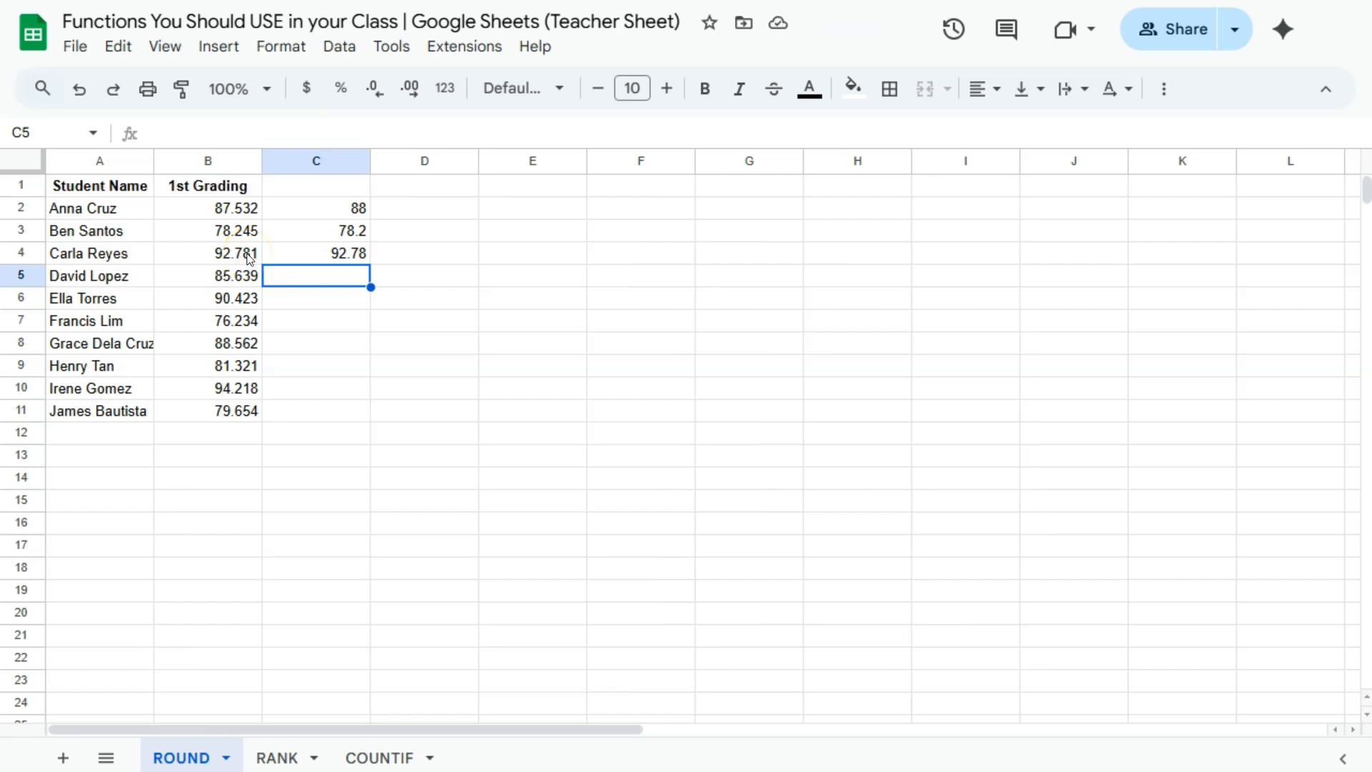
# Step: In the four-quarter table's first FINAL GRADE cell, F31, enter =ROUND(AVERAGE(B31:E31))
pyautogui.scroll(-8, 249, 259)
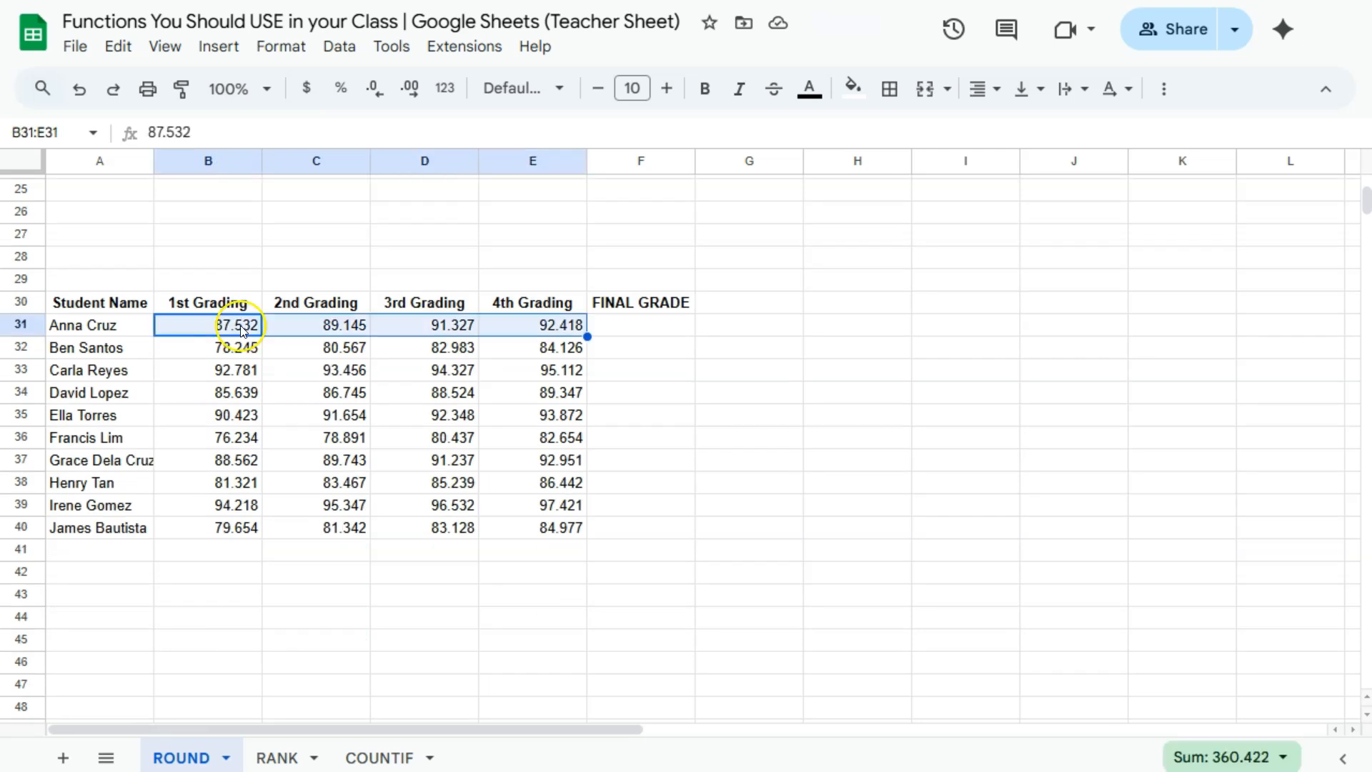
pyautogui.moveTo(238, 325); pyautogui.dragTo(509, 326)
pyautogui.click(631, 324)
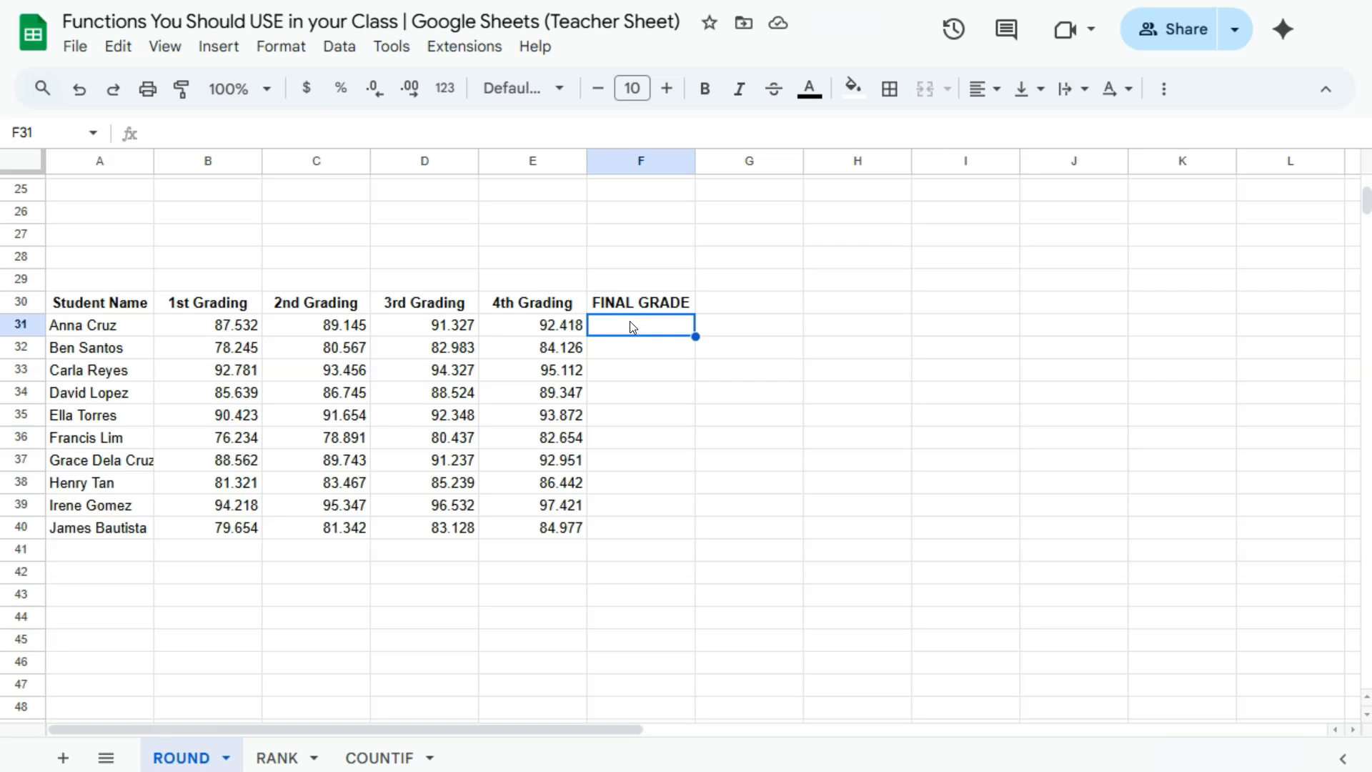
pyautogui.write('=')
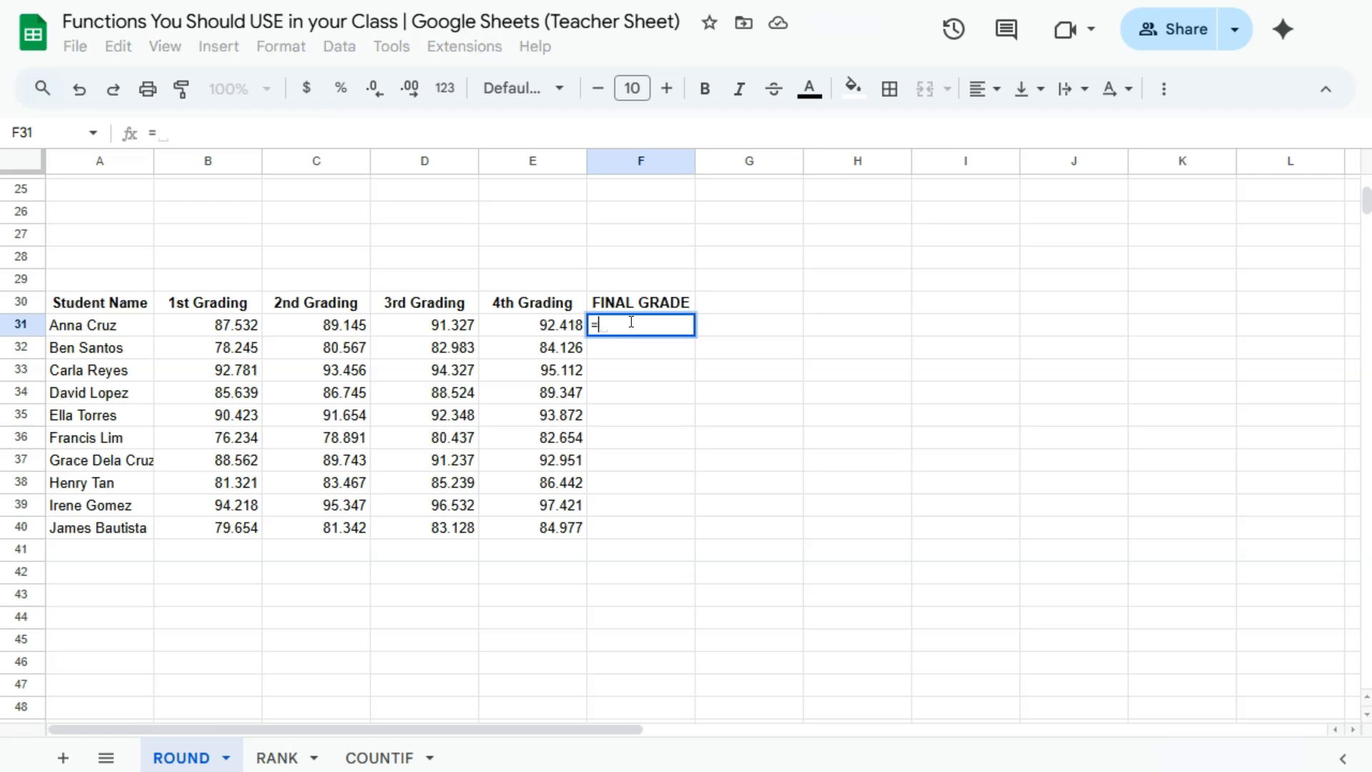
pyautogui.write('round')
pyautogui.click(635, 350)
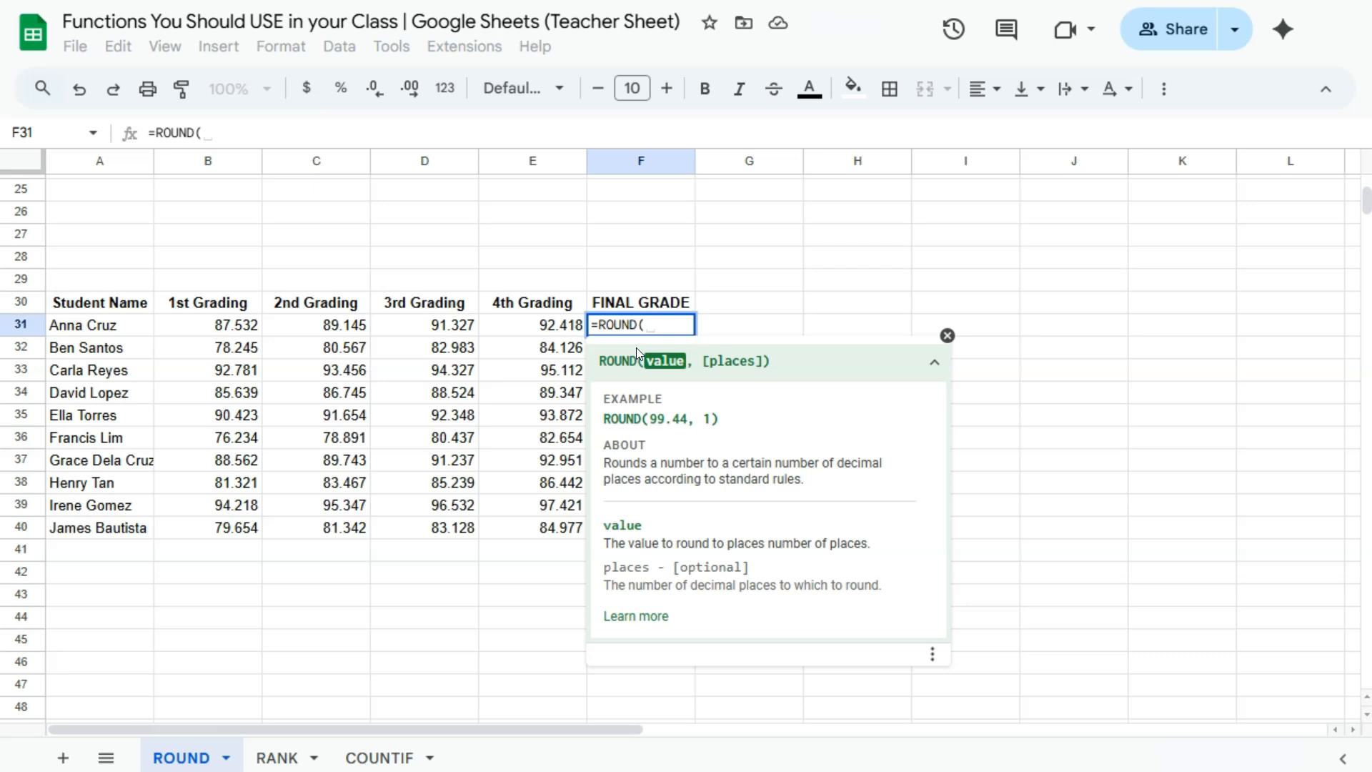
pyautogui.write('Ave')
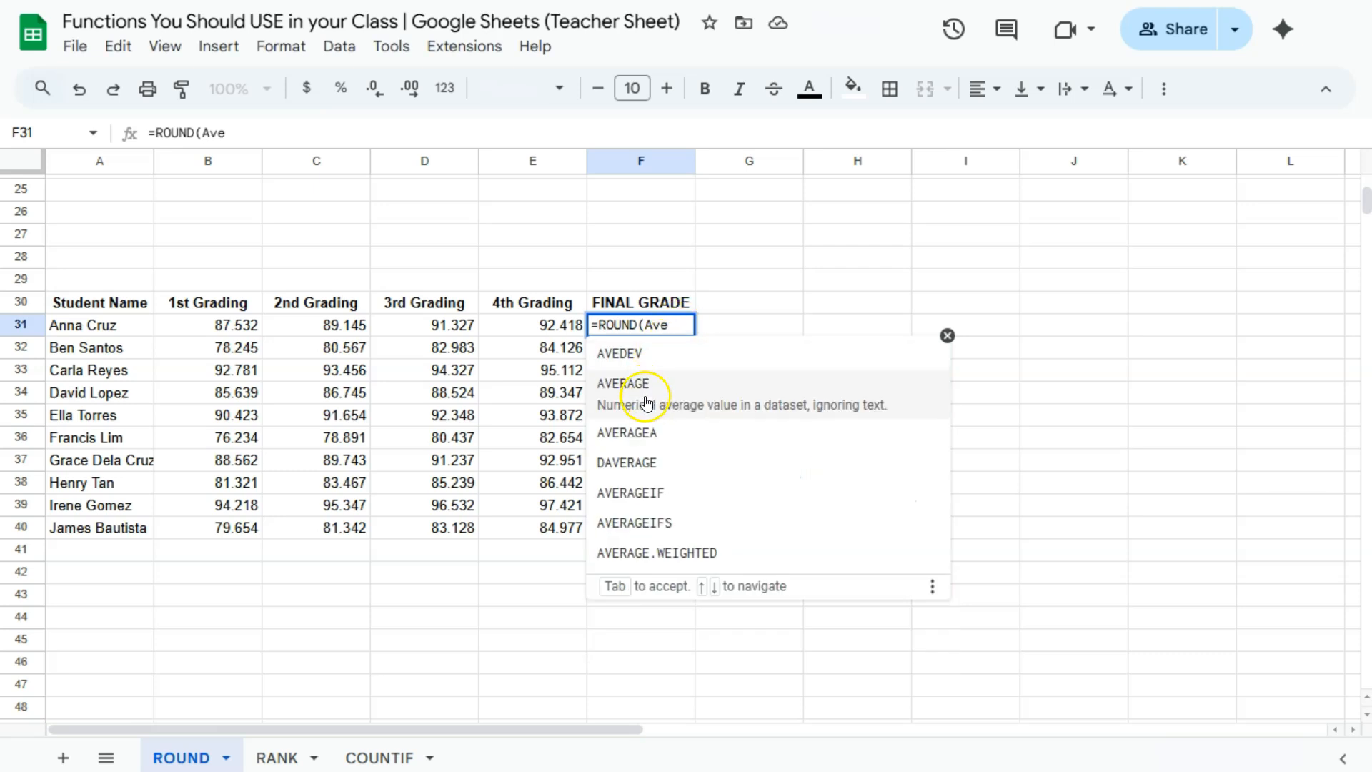
pyautogui.click(646, 392)
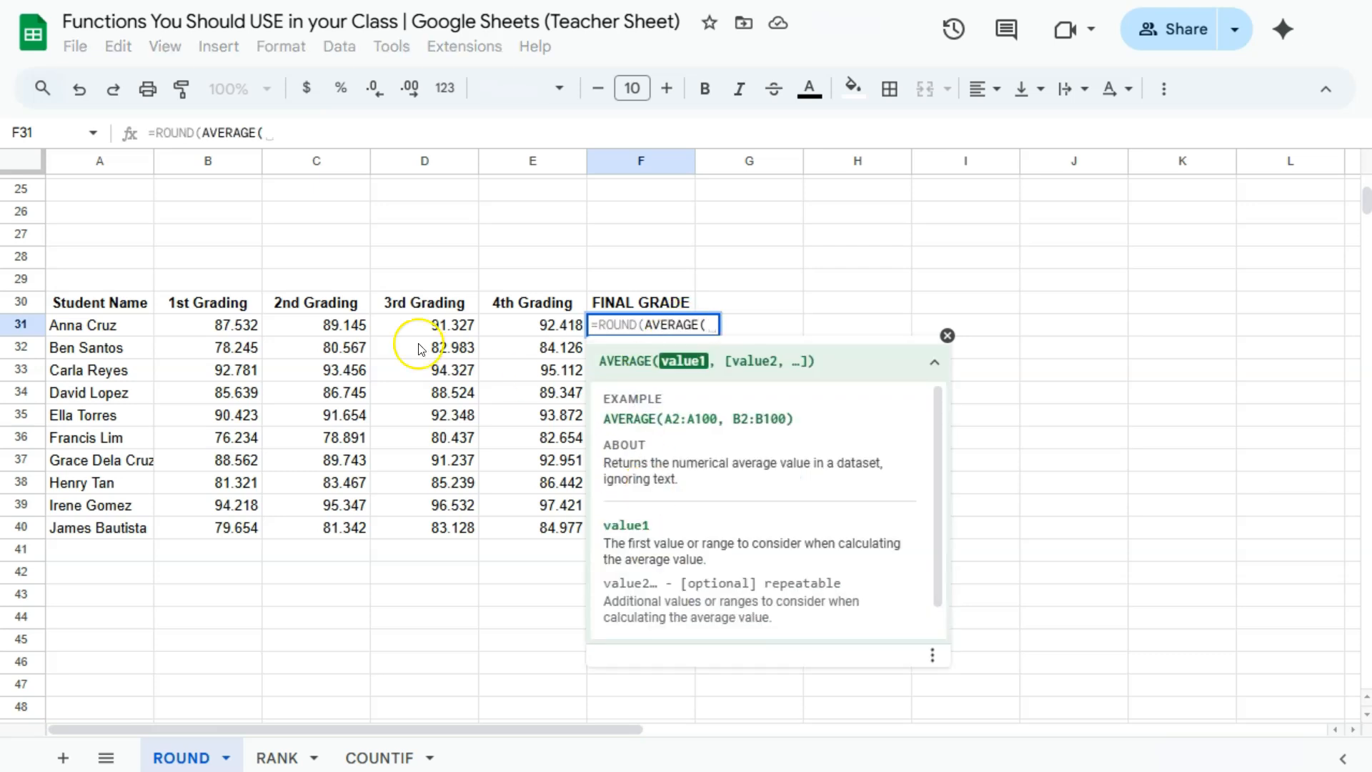
pyautogui.moveTo(243, 329); pyautogui.dragTo(519, 329)
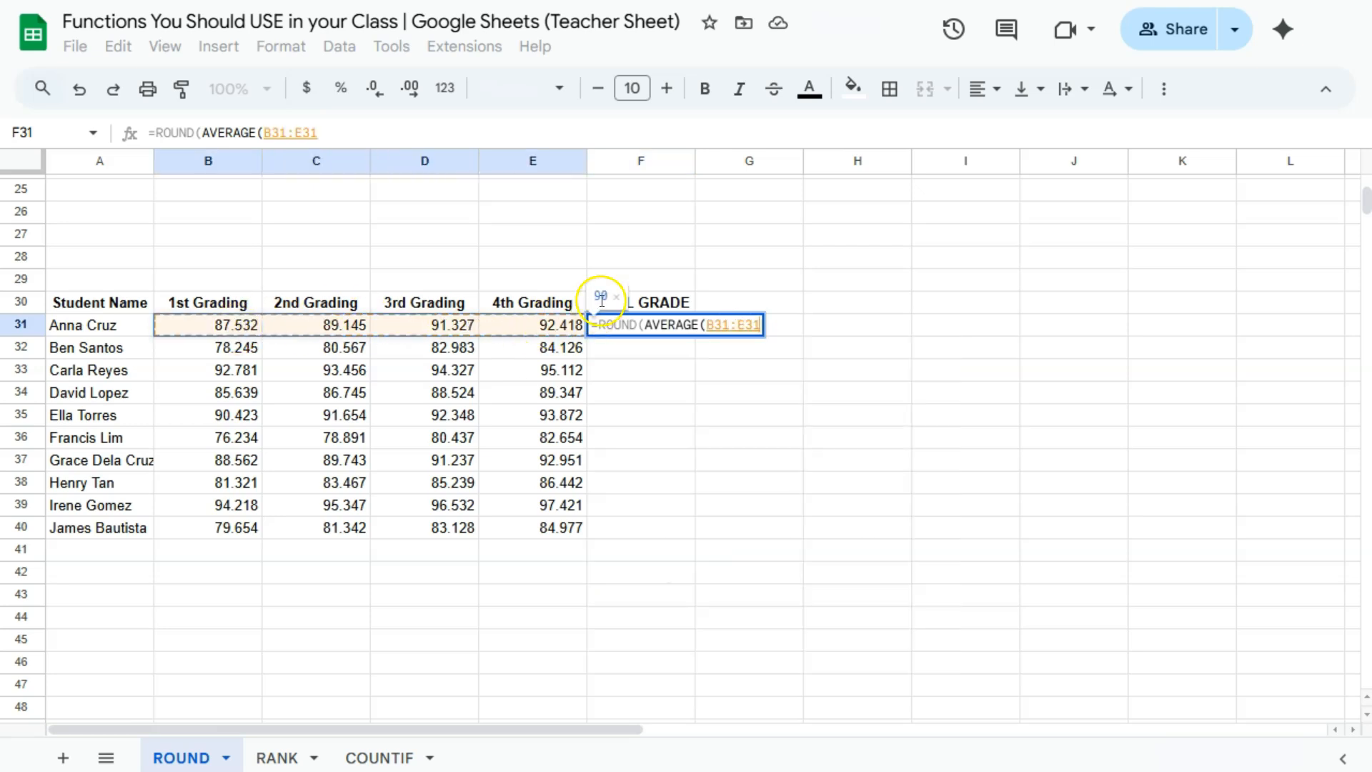
pyautogui.write('))')
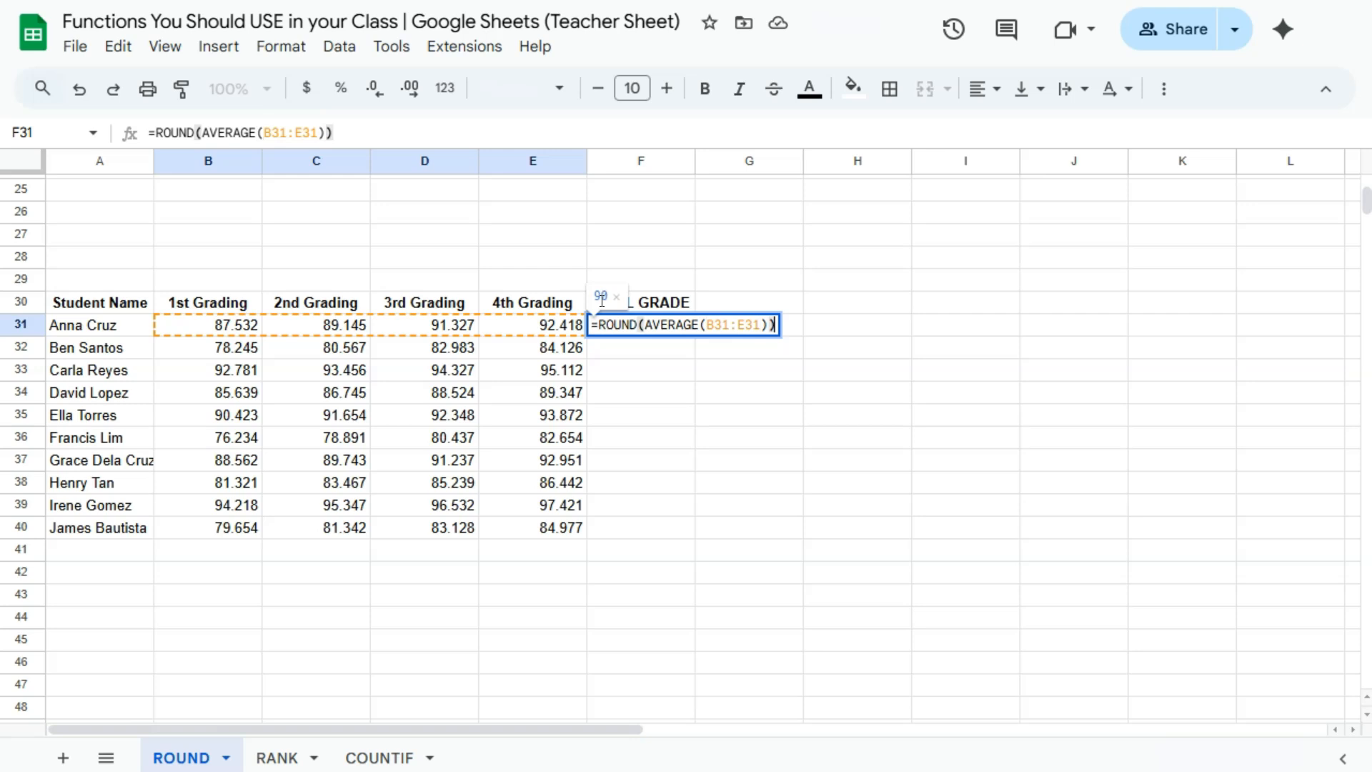
pyautogui.press('Return')
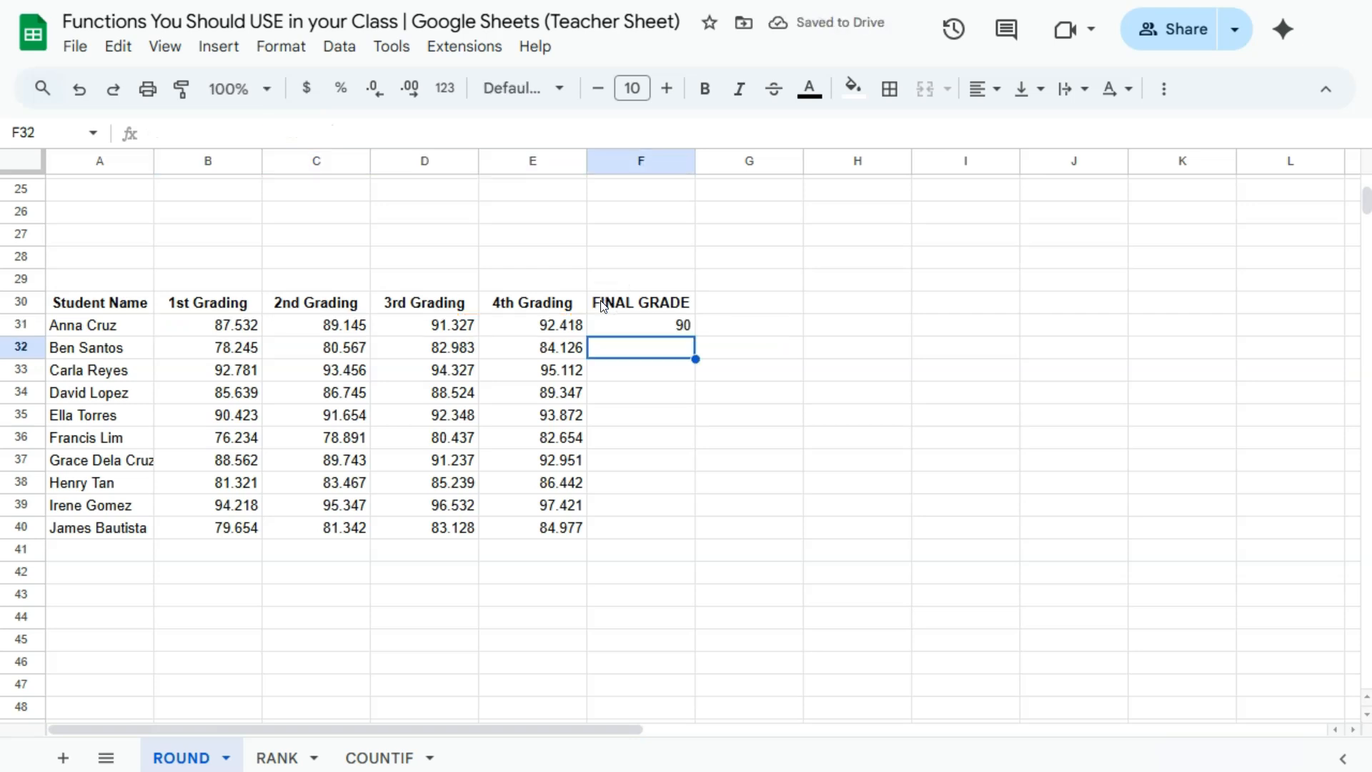
# Step: Fill the final grade formula from F31 down through F40 for the remaining students
pyautogui.moveTo(228, 325); pyautogui.dragTo(531, 328)
pyautogui.click(654, 325)
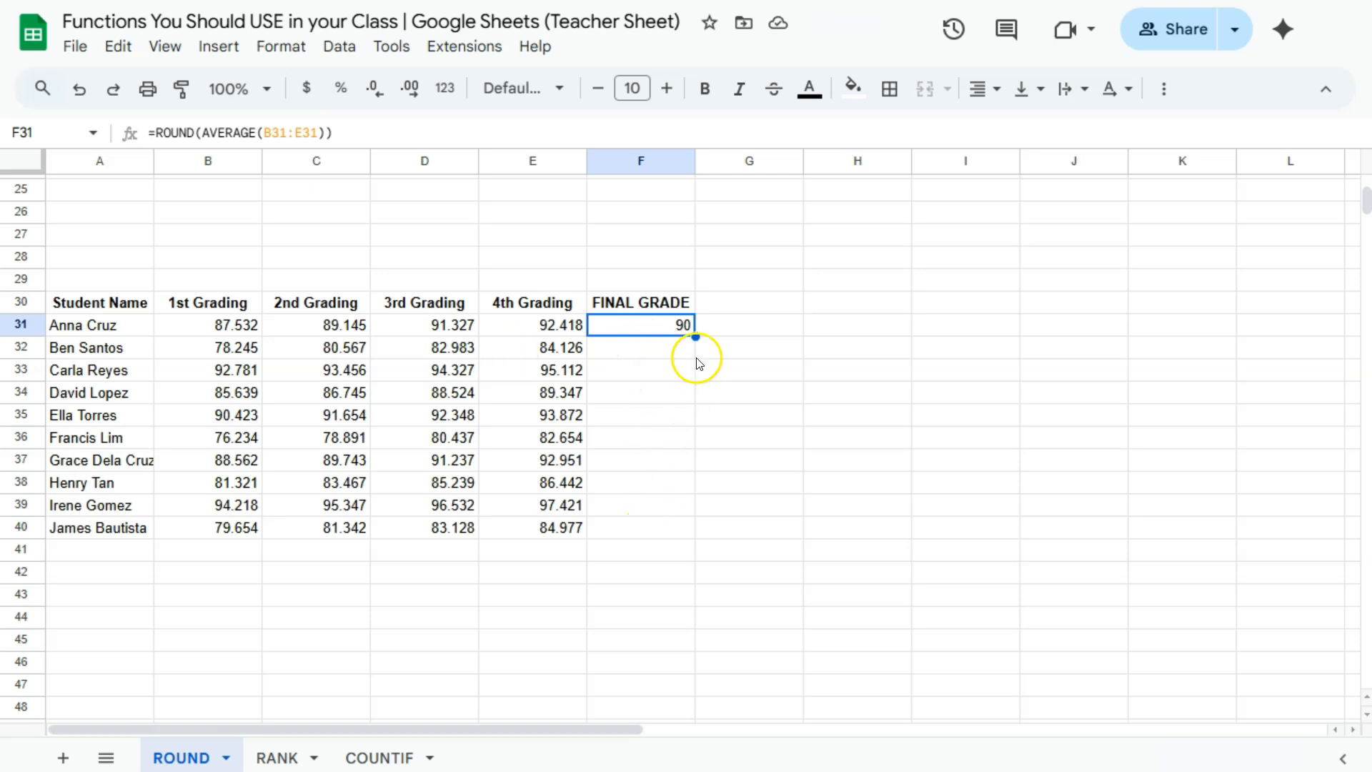
pyautogui.doubleClick(696, 336)
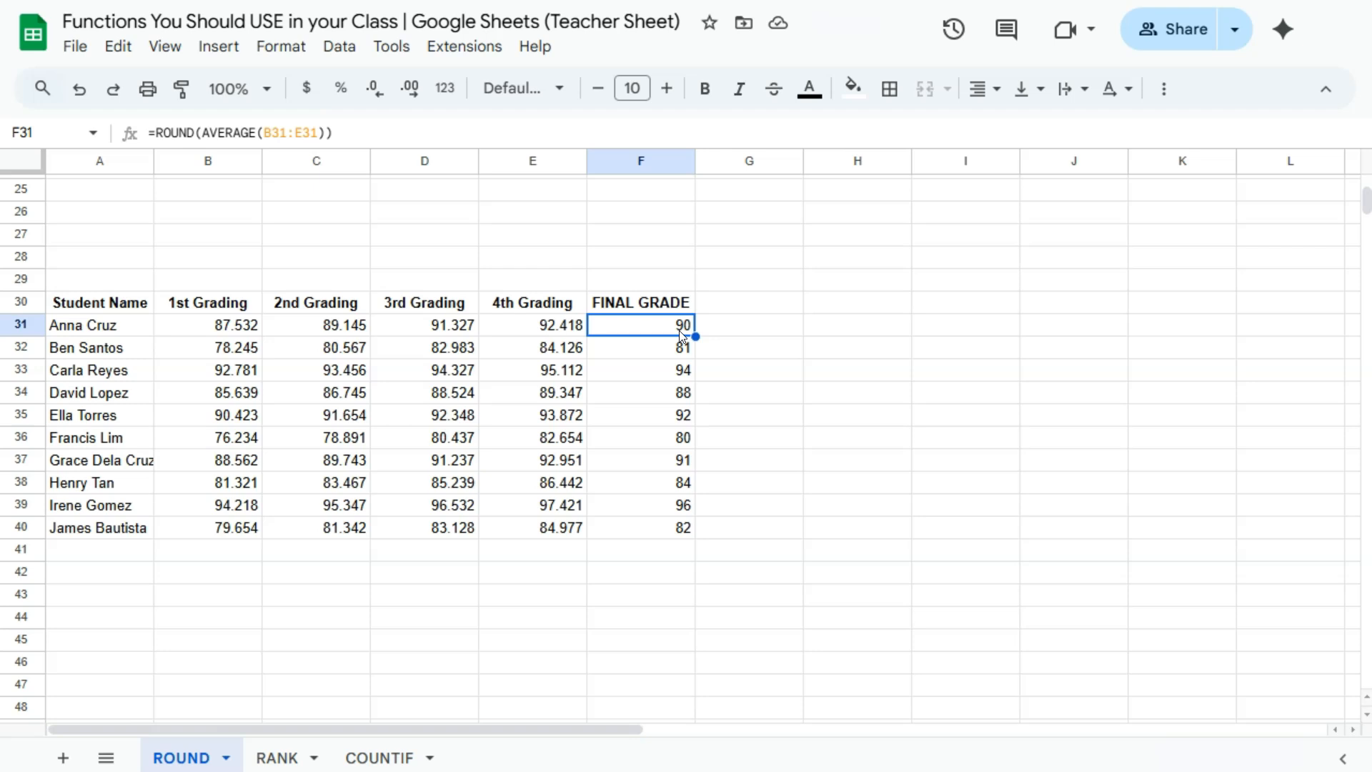
# Step: Change the F31 formula to =ROUND(AVERAGE(B31:E31),2) and fill it down through F40
pyautogui.doubleClick(681, 330)
pyautogui.click(768, 325)
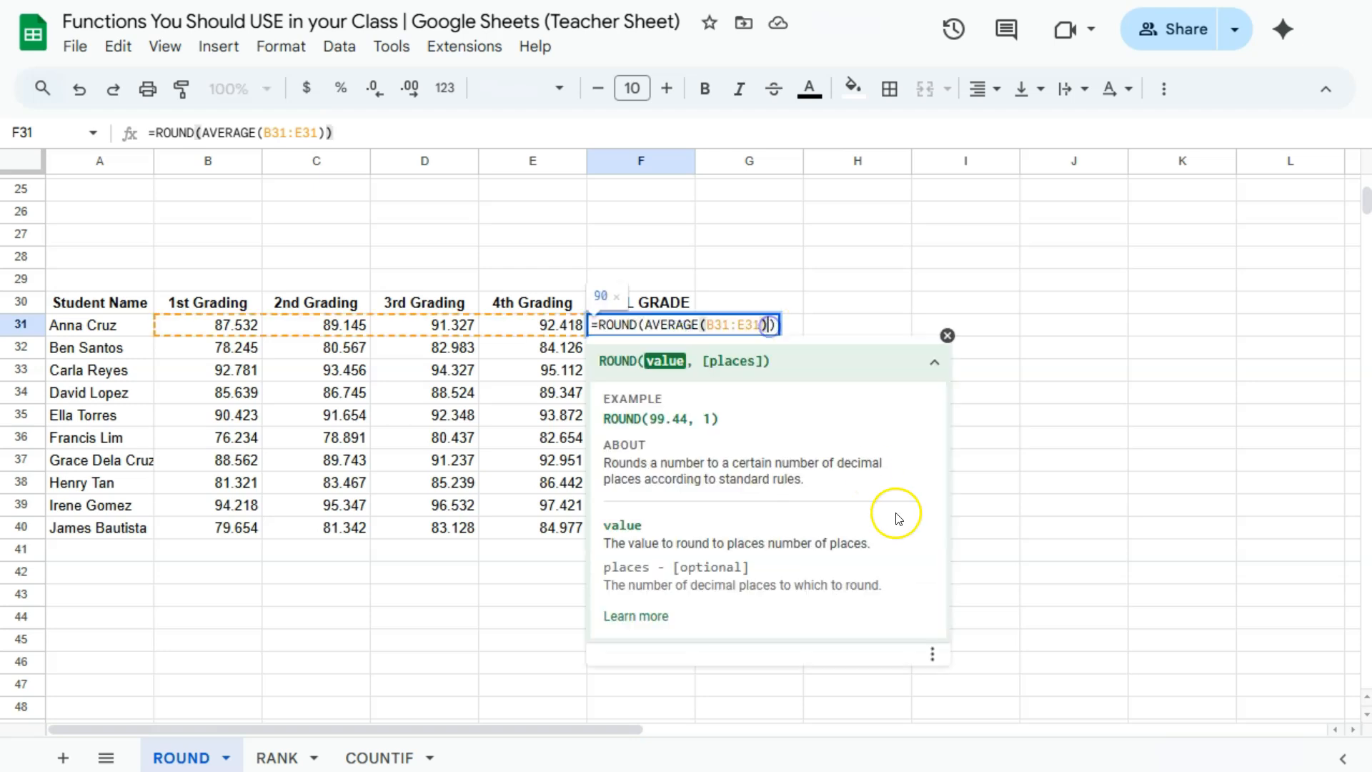
pyautogui.write(',2')
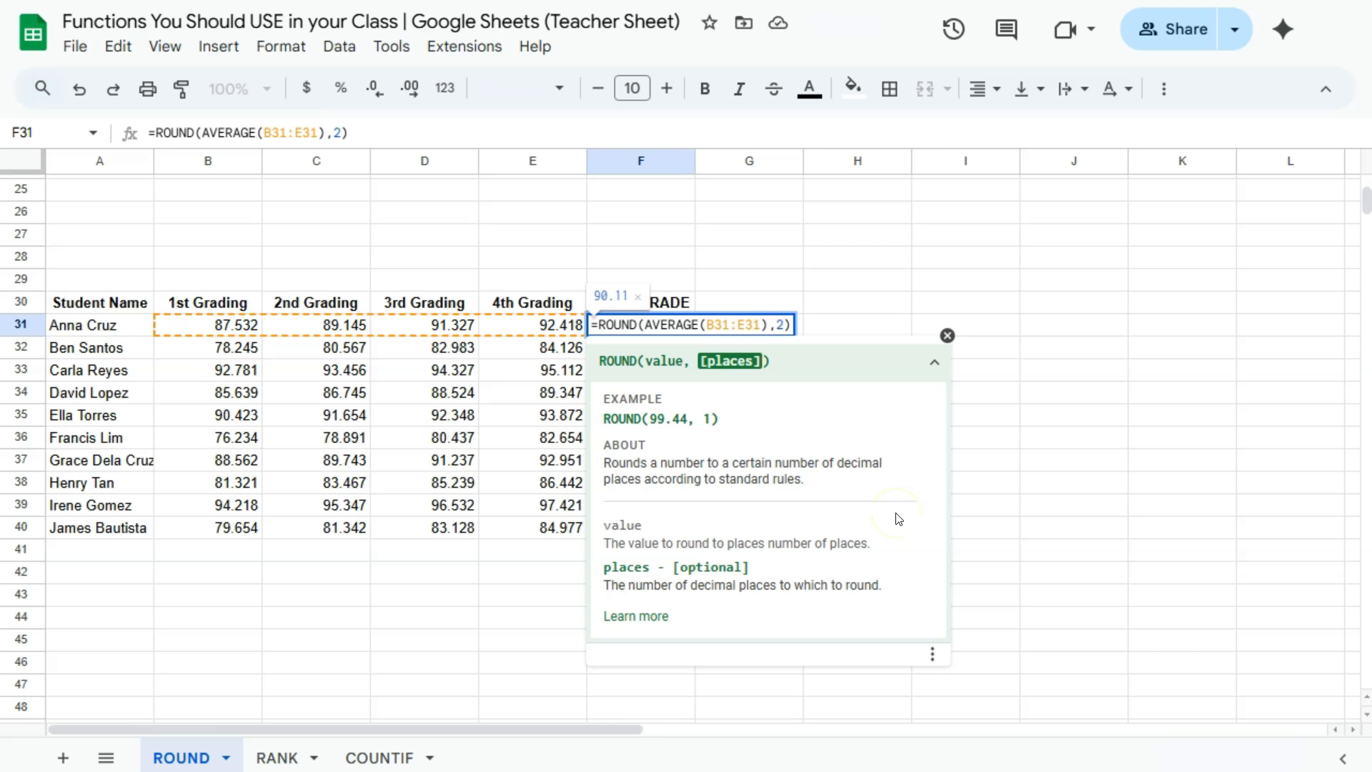
pyautogui.press('Return')
pyautogui.click(683, 327)
pyautogui.moveTo(696, 335); pyautogui.dragTo(697, 538)
pyautogui.click(772, 398)
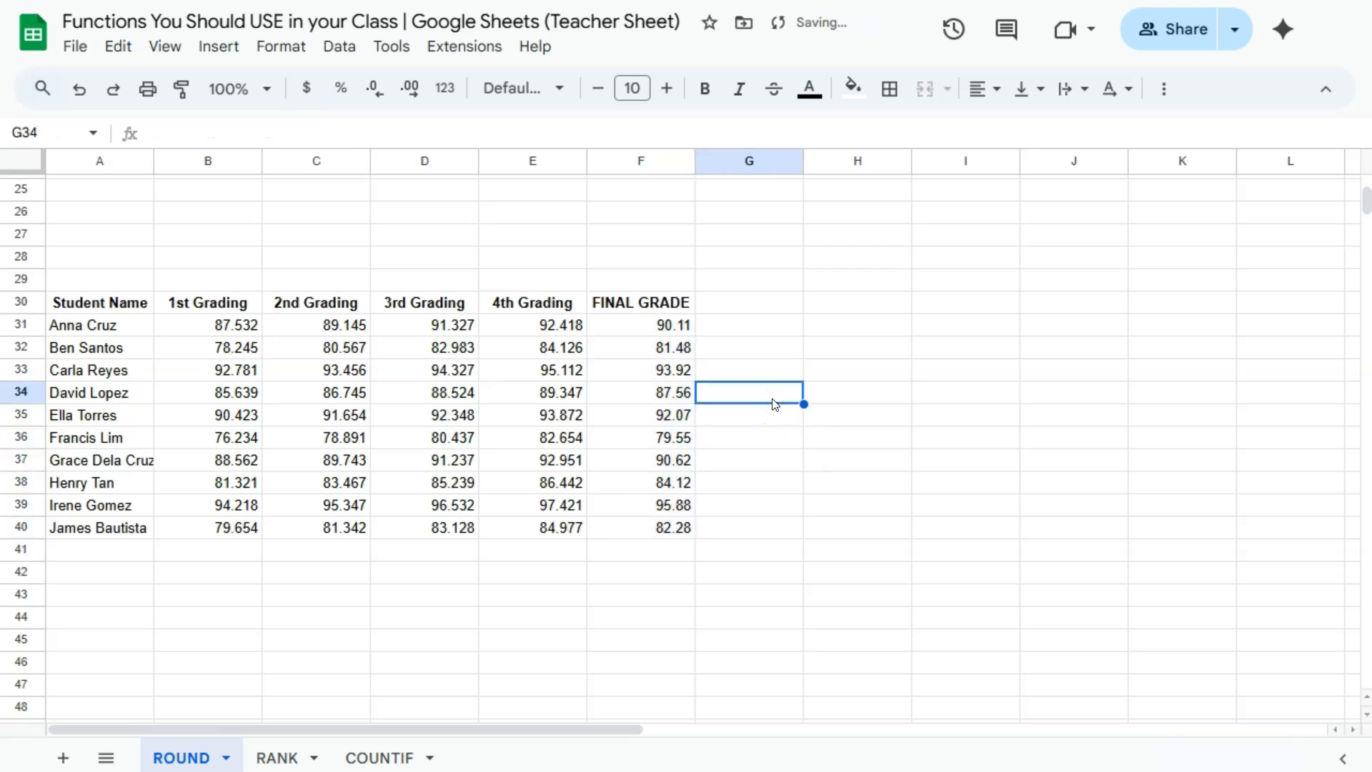
pyautogui.click(756, 393)
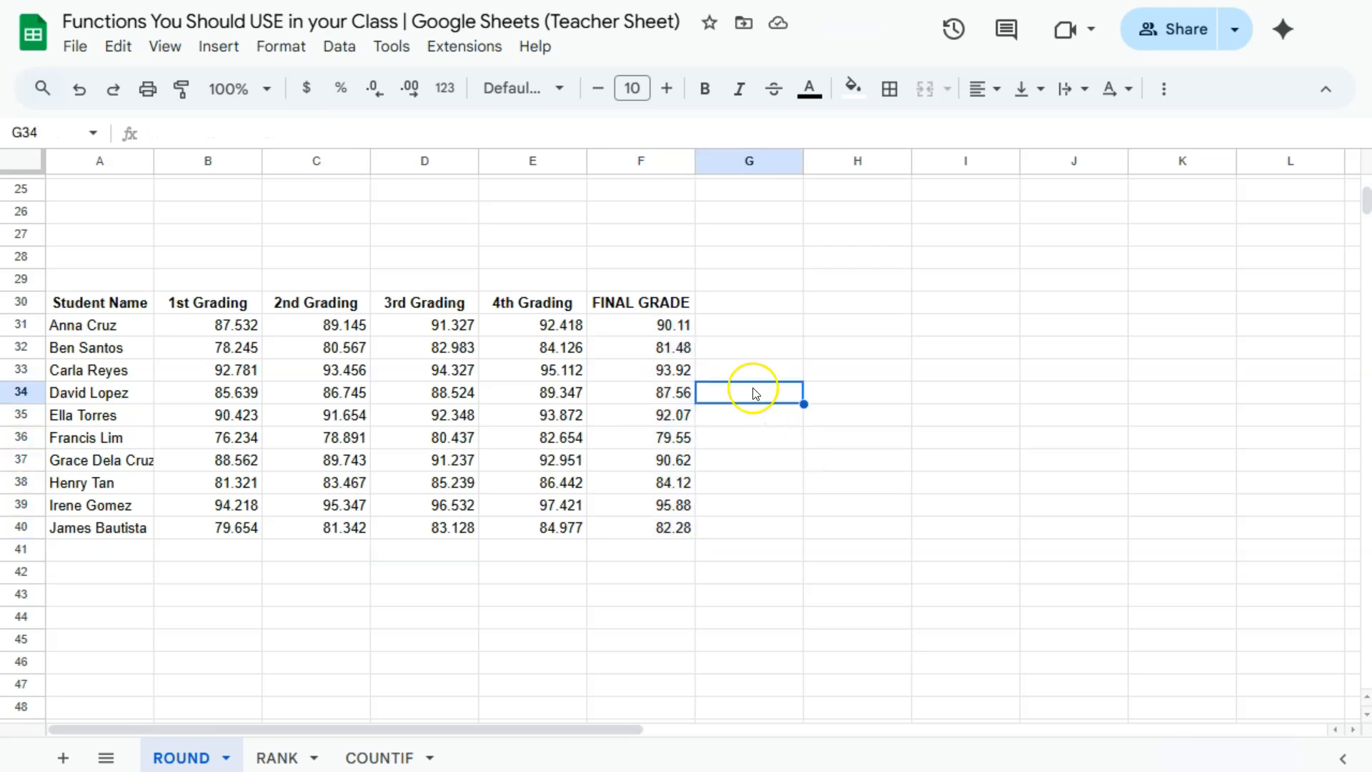
# Step: On the RANK sheet, enter =RANK(B2,B2:B11,0) in the first FINAL RANKING cell, D2
pyautogui.click(278, 759)
pyautogui.click(406, 211)
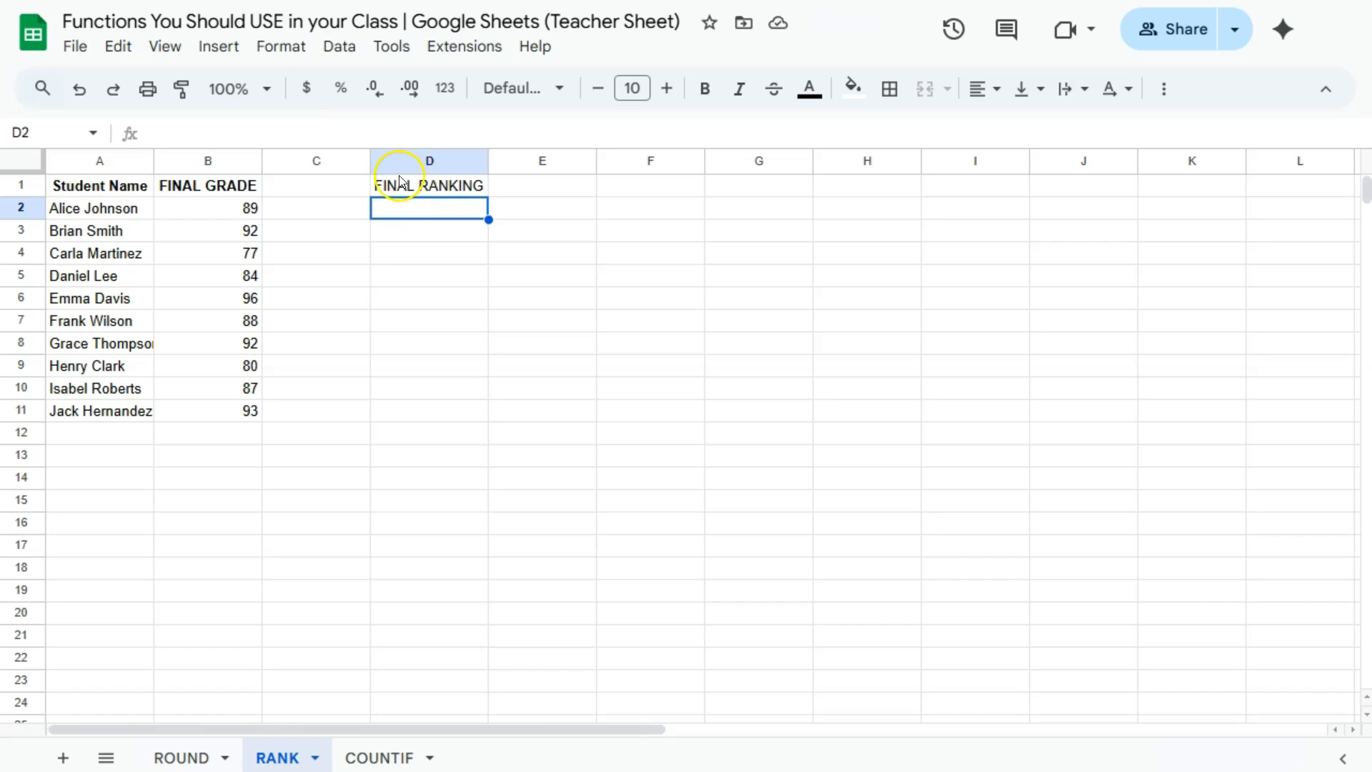
pyautogui.moveTo(194, 214); pyautogui.dragTo(195, 418)
pyautogui.click(403, 207)
pyautogui.write('=rank')
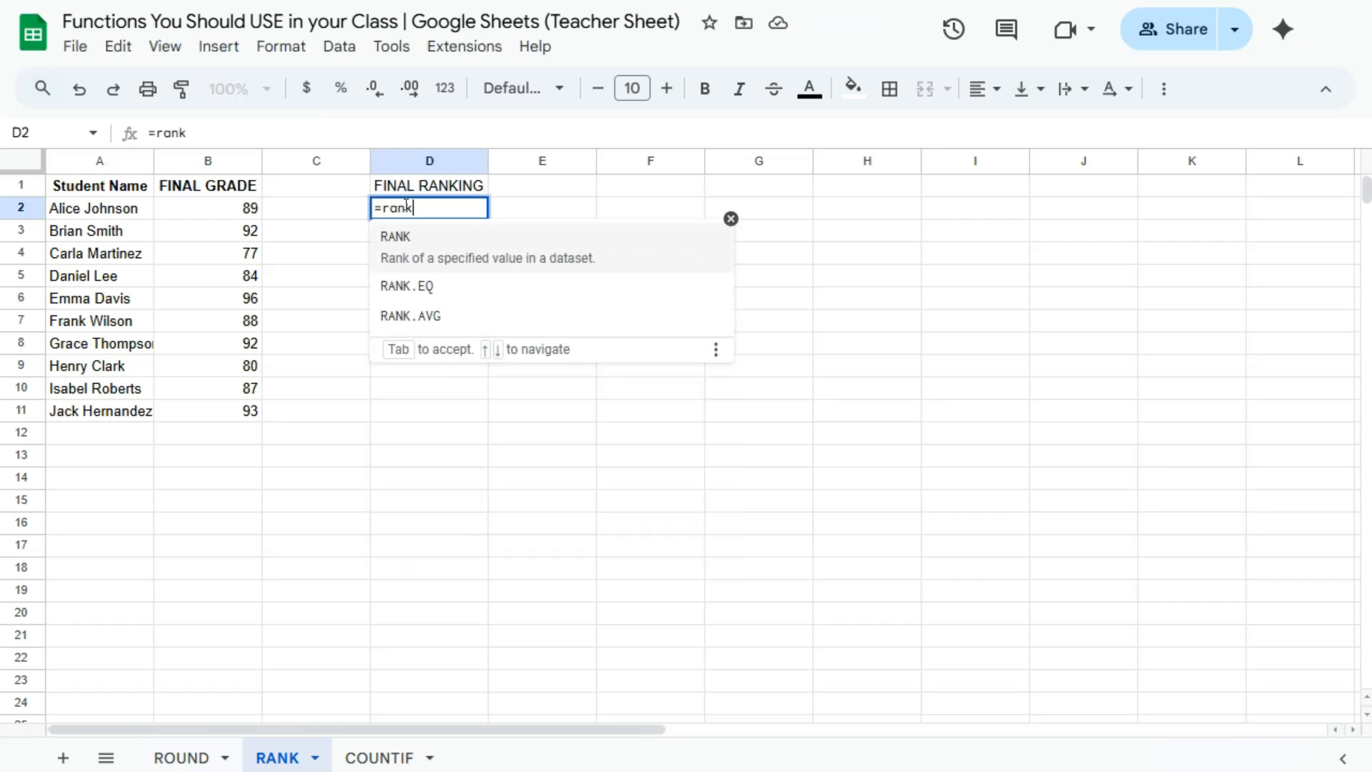
pyautogui.click(407, 241)
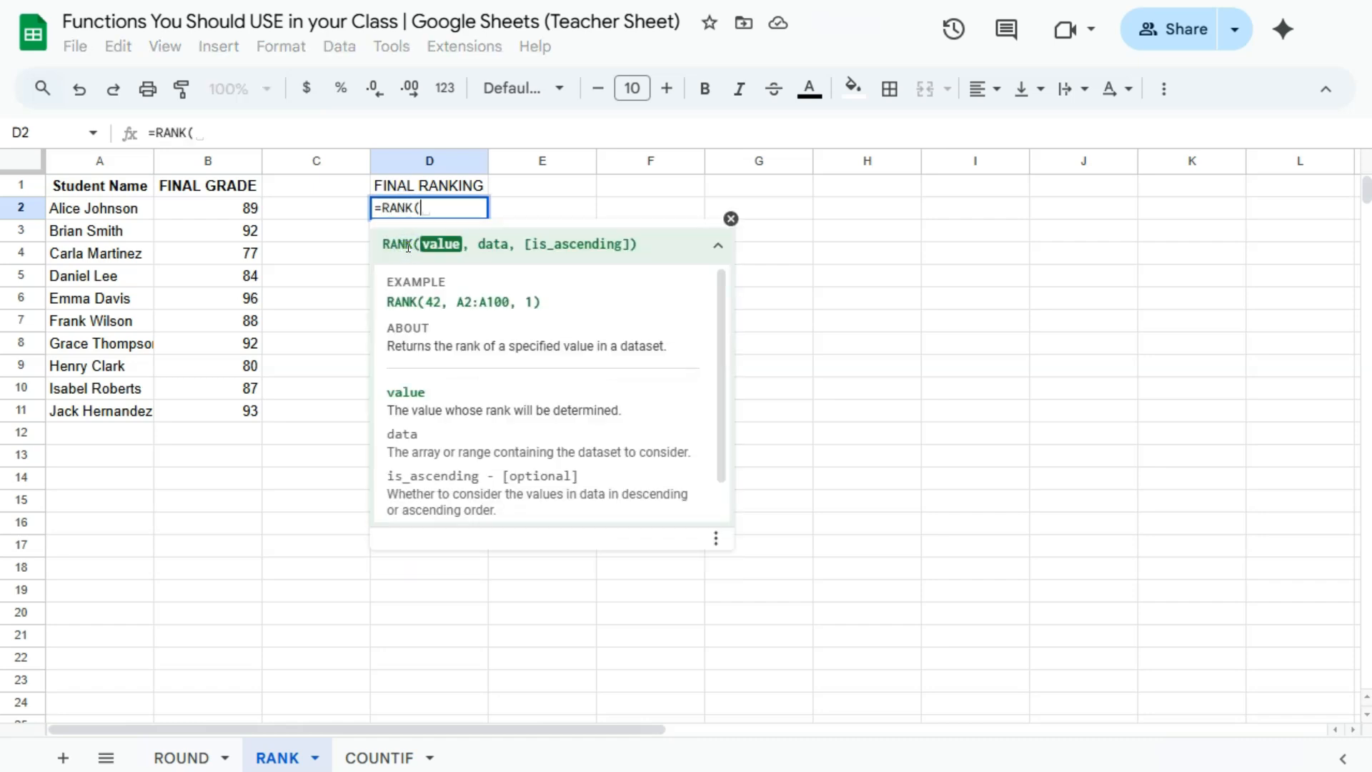
pyautogui.click(258, 206)
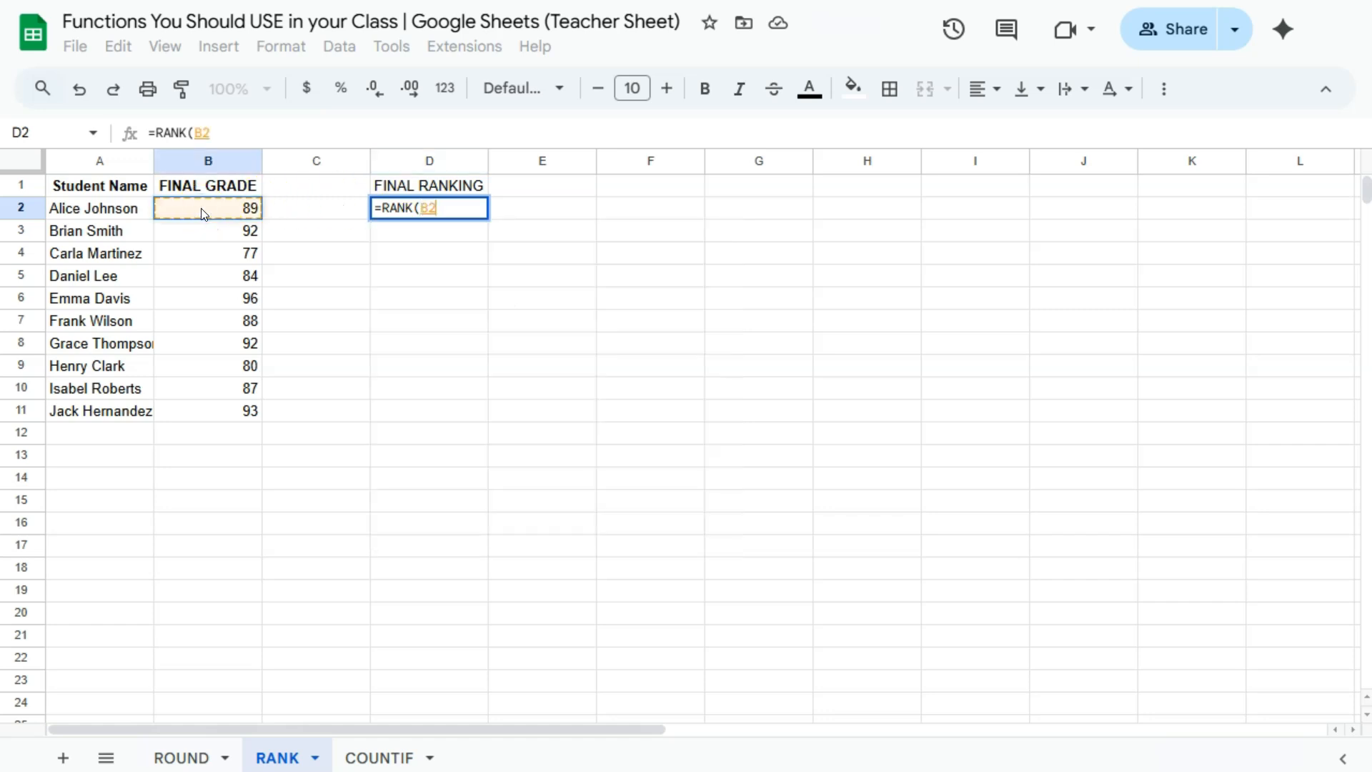
pyautogui.write(',')
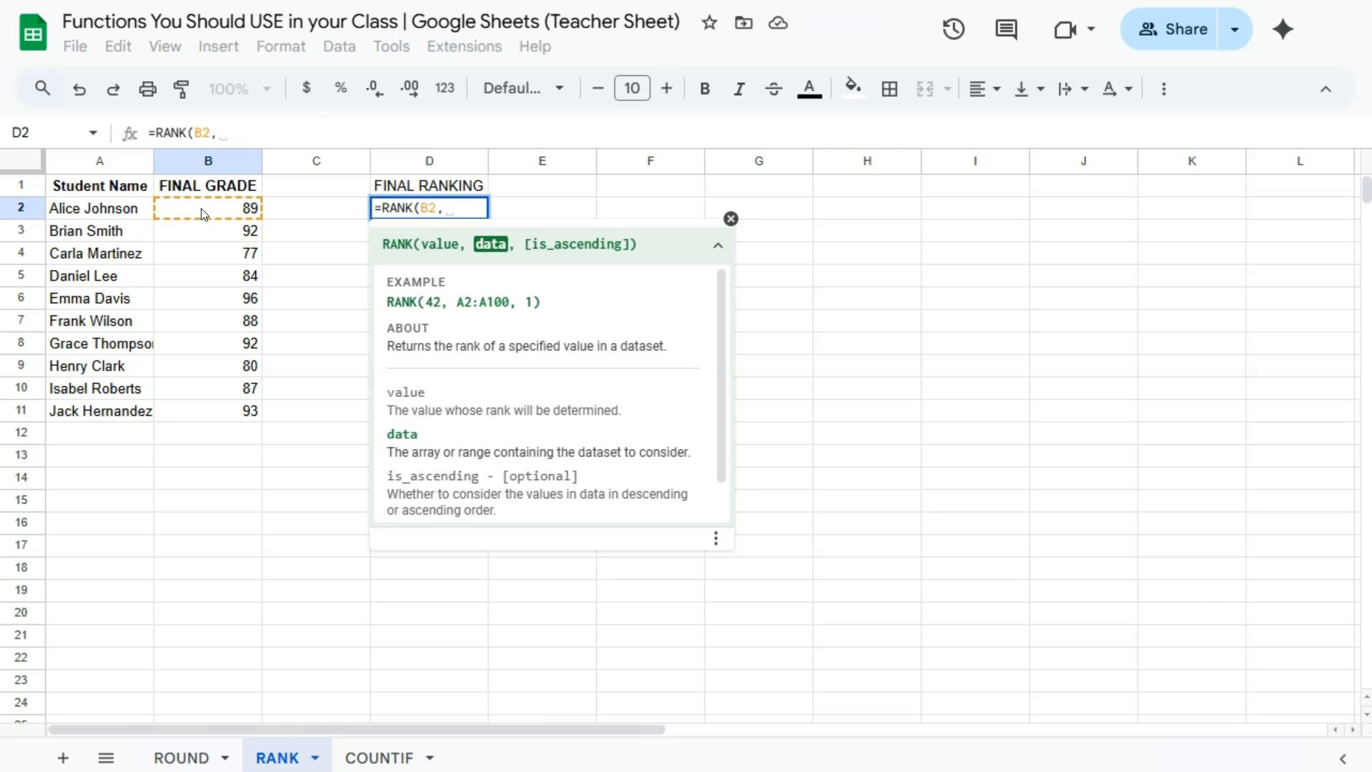
pyautogui.moveTo(219, 220); pyautogui.dragTo(215, 404)
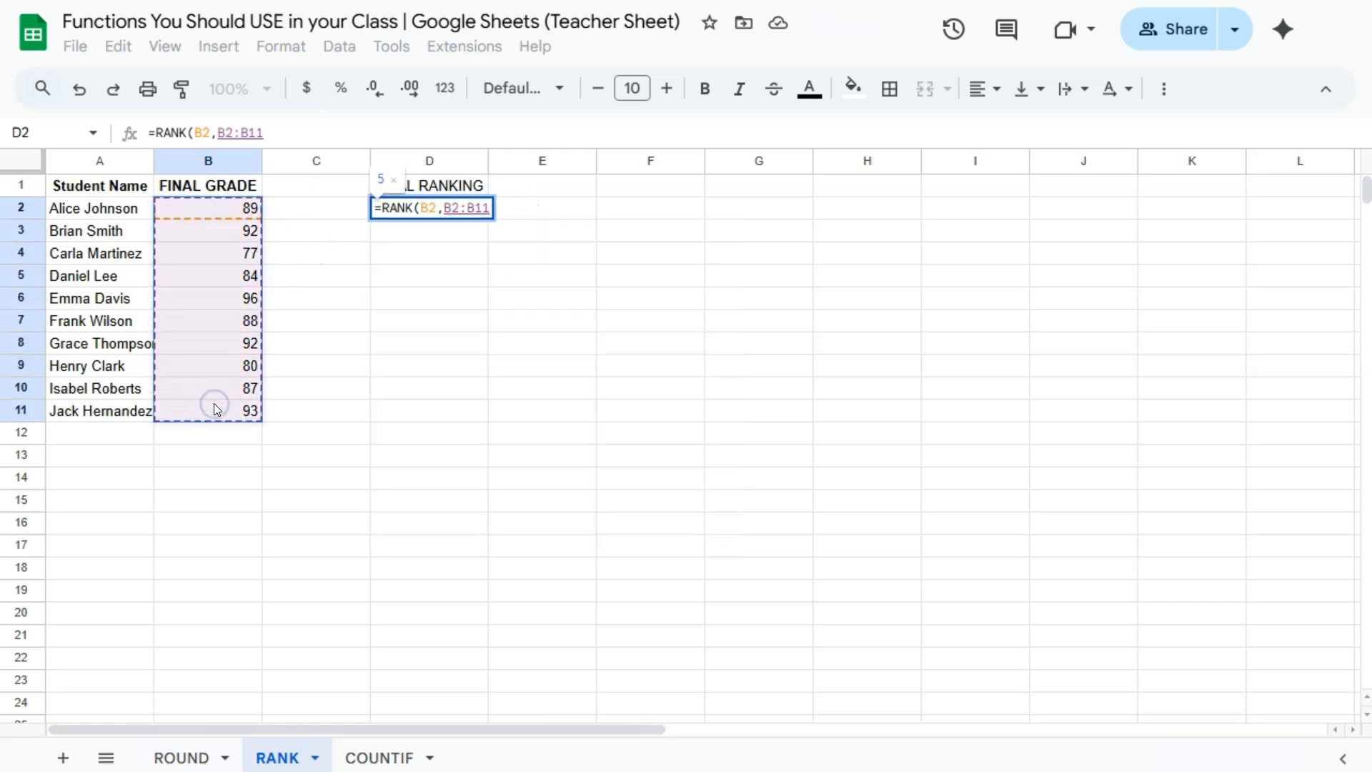
pyautogui.write(',')
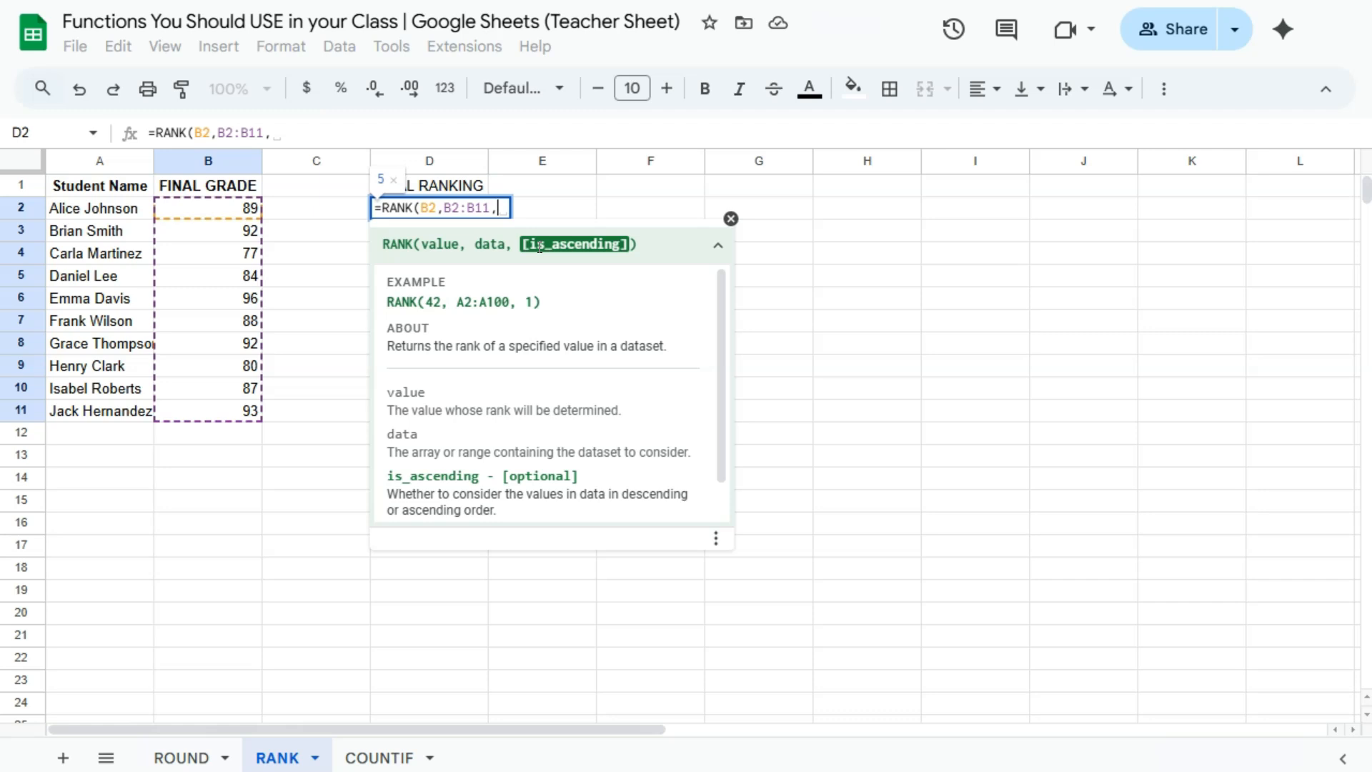
pyautogui.write('0')
pyautogui.press('Return')
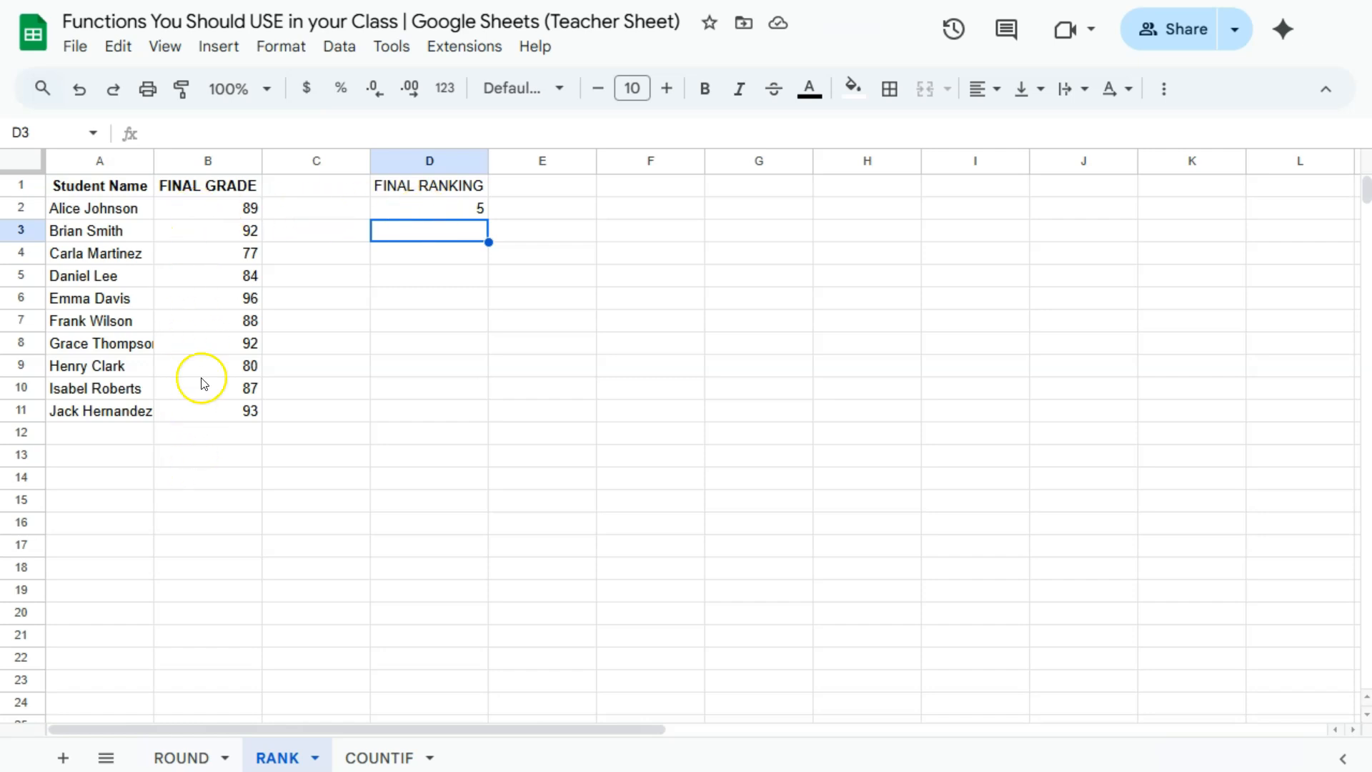
# Step: Compare the grade in B2 with its rank in D2 and examine the B2:B11 data range in the formula
pyautogui.click(226, 210)
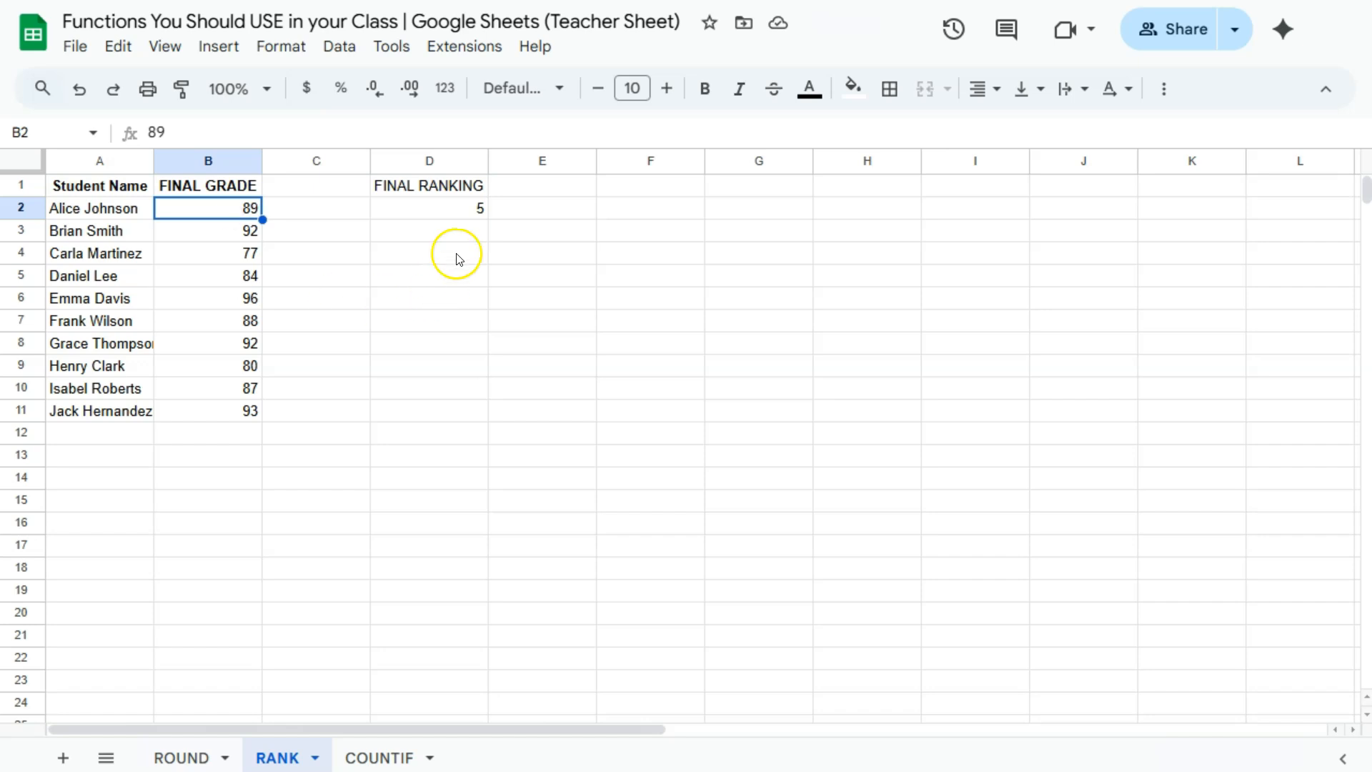
pyautogui.press('Right')
pyautogui.press('Right')
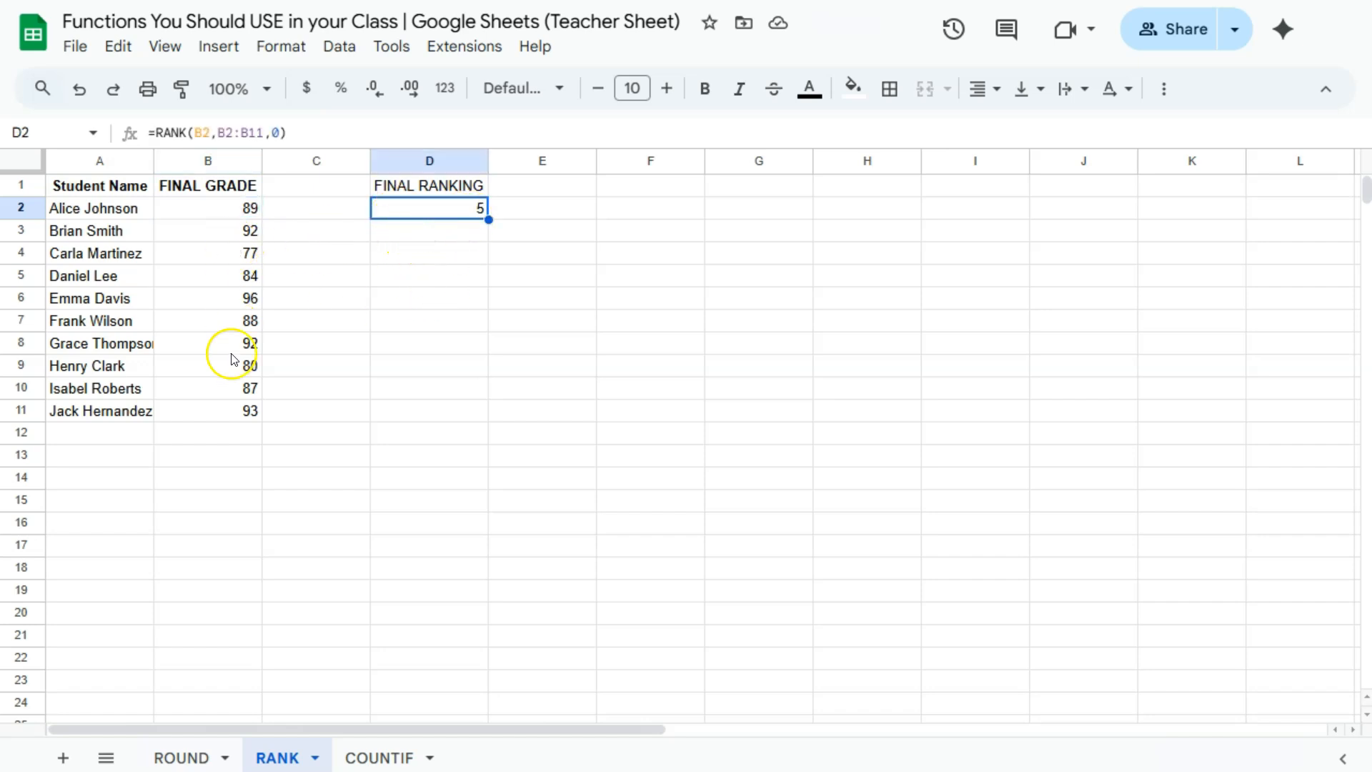
pyautogui.click(222, 133)
pyautogui.moveTo(222, 133); pyautogui.dragTo(260, 135)
pyautogui.click(461, 207)
pyautogui.click(243, 131)
pyautogui.click(424, 254)
# Step: Fill the D2 ranking formula down to D5 and inspect the data ranges in the D3 and D4 copies
pyautogui.click(459, 208)
pyautogui.moveTo(489, 220); pyautogui.dragTo(482, 286)
pyautogui.click(443, 231)
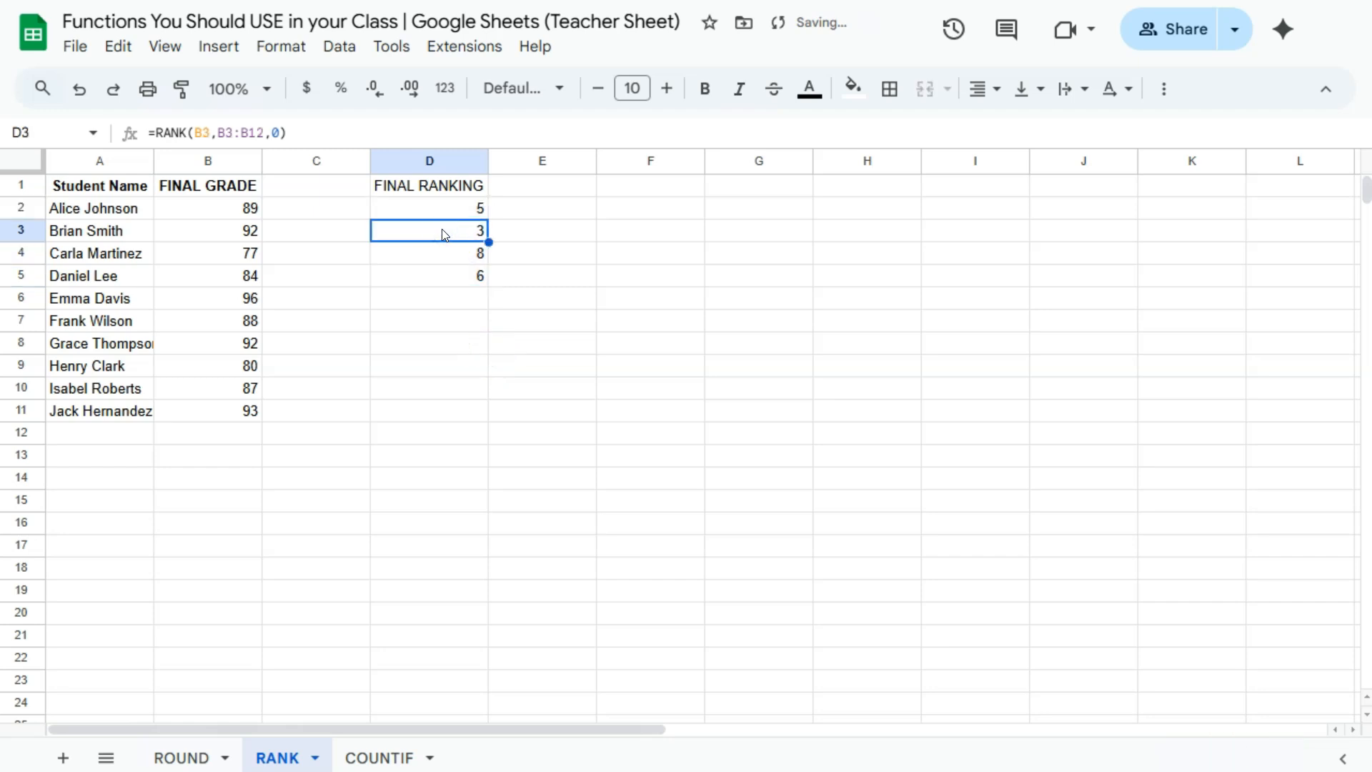
pyautogui.click(236, 133)
pyautogui.click(423, 255)
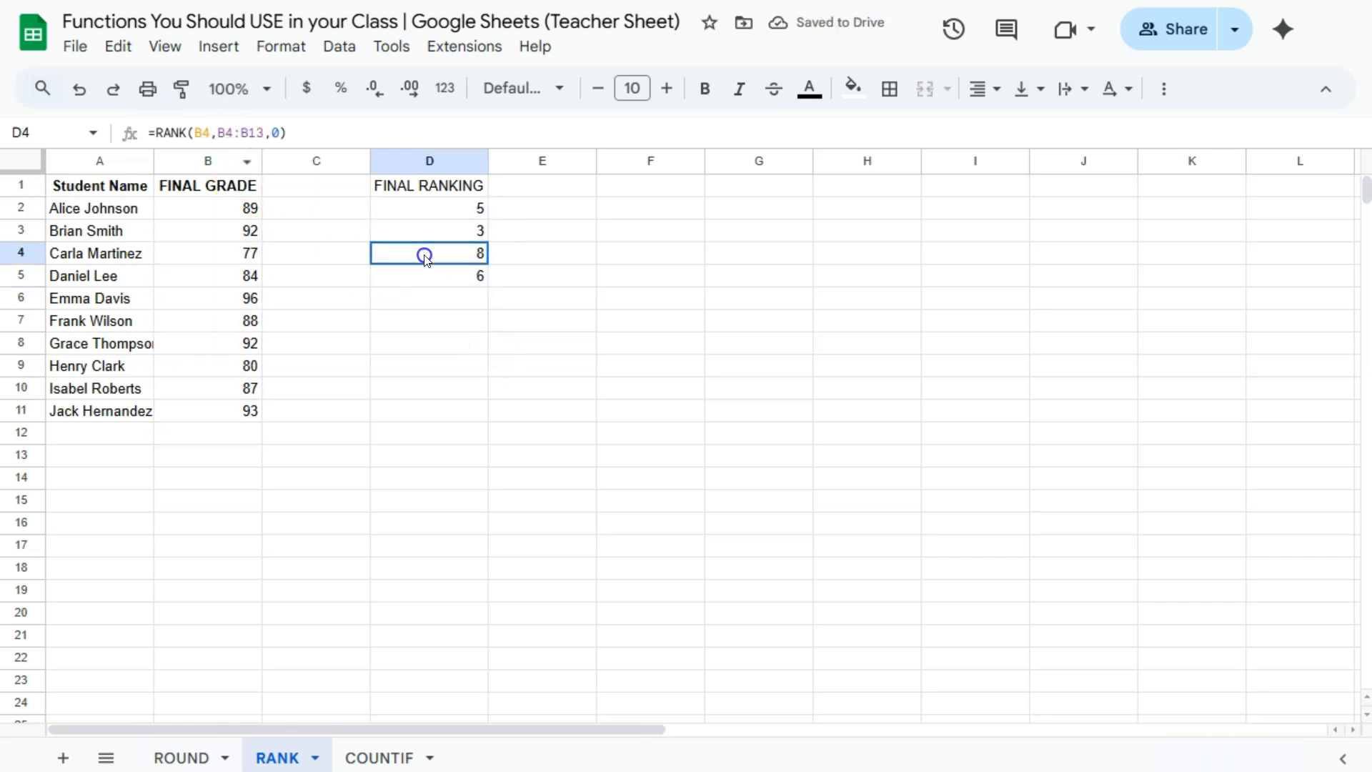
pyautogui.click(241, 133)
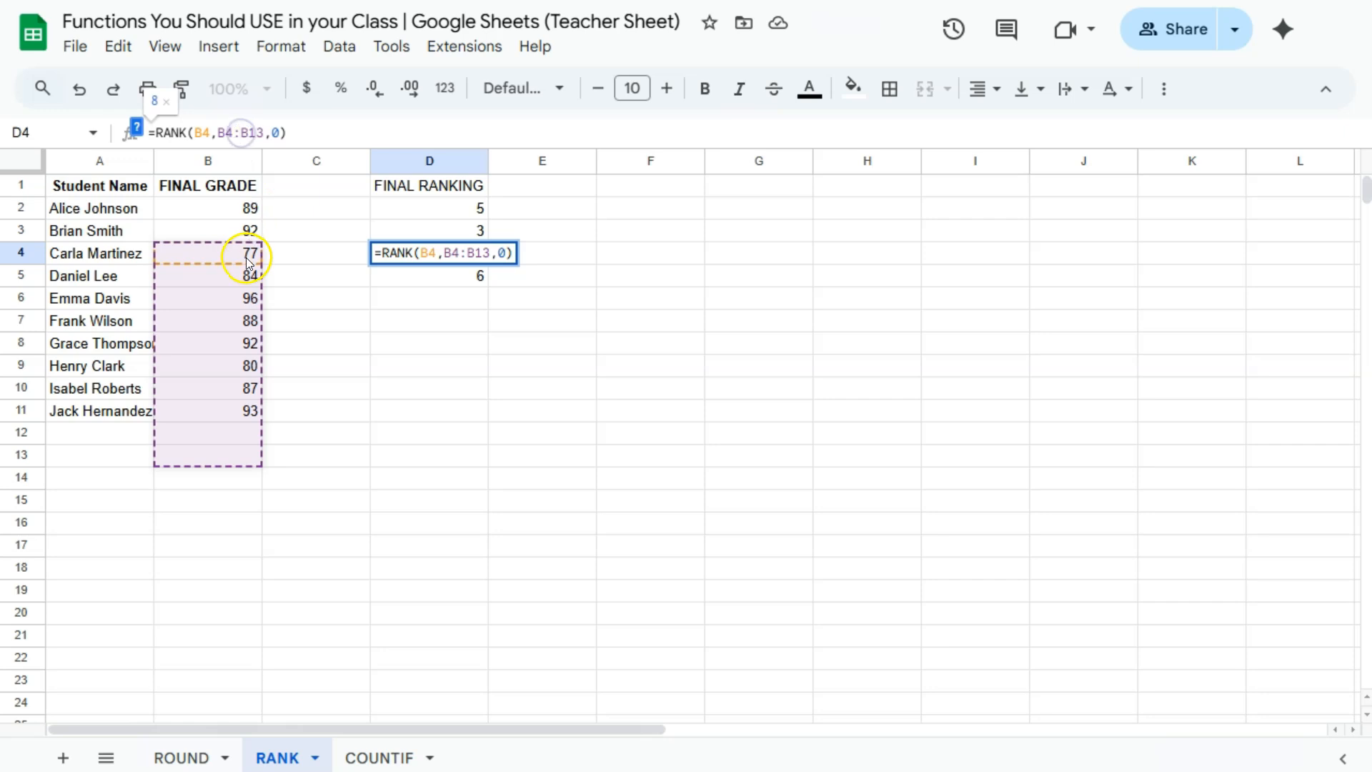
pyautogui.click(450, 254)
# Step: Clear the copied ranking formulas from D3:D5
pyautogui.click(450, 230)
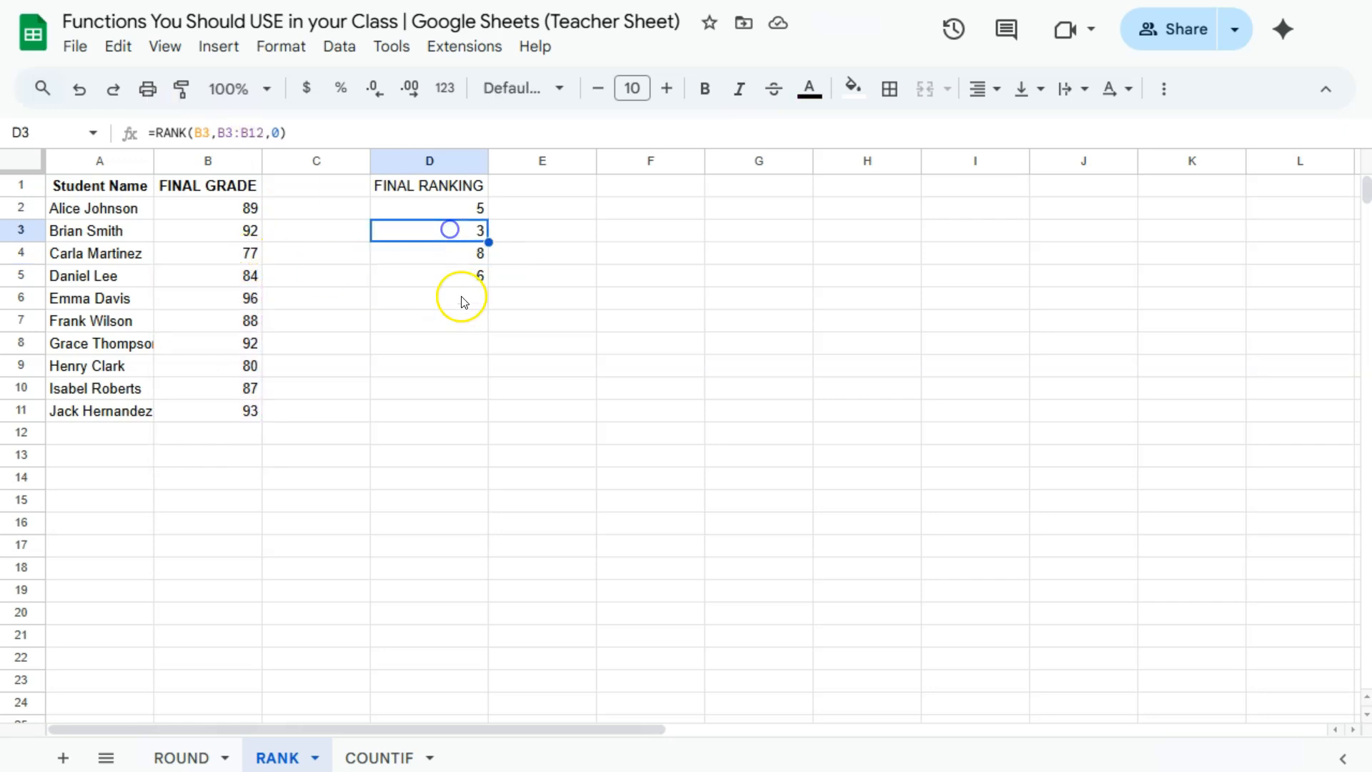
pyautogui.moveTo(457, 228); pyautogui.dragTo(466, 277)
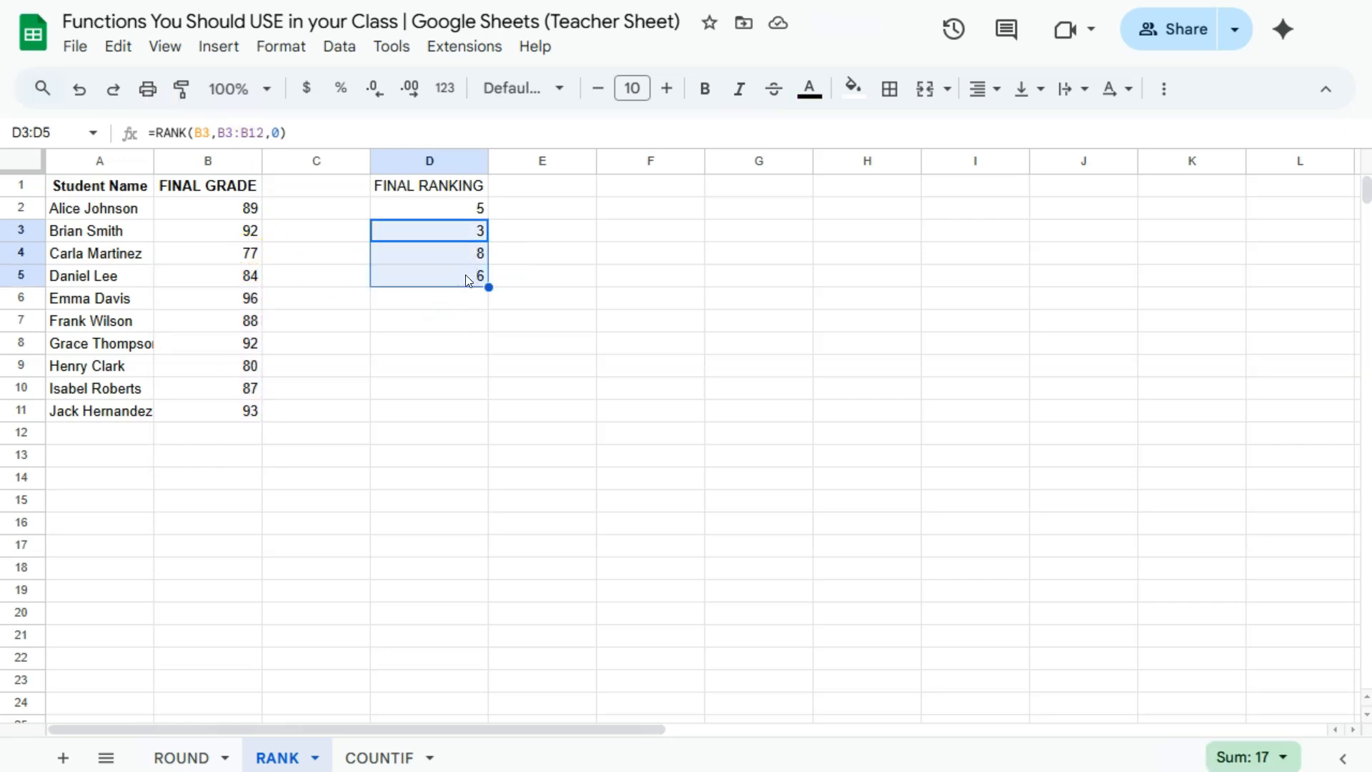
pyautogui.press('Delete')
# Step: Make the data range in the D2 ranking formula absolute, so it reads =RANK(B2,$B$2:$B$11,0)
pyautogui.click(461, 208)
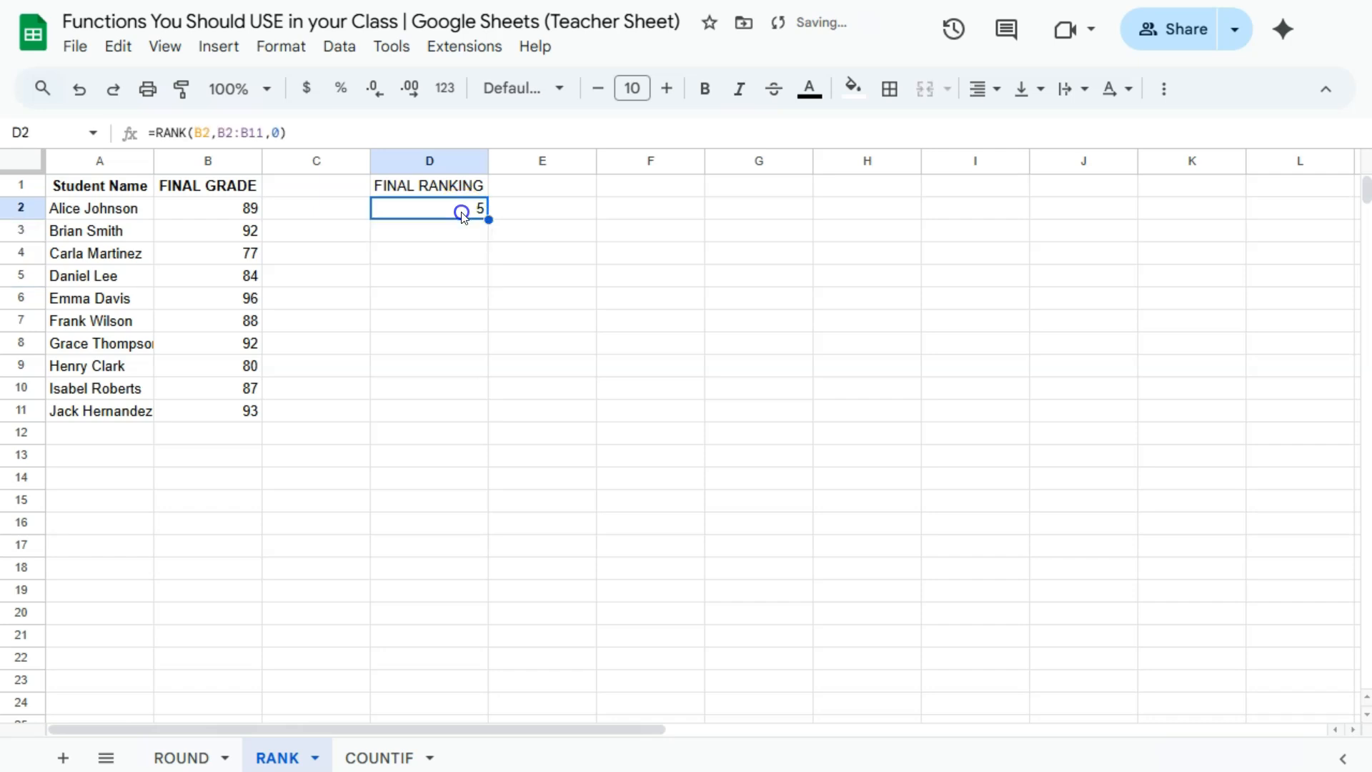
pyautogui.click(248, 133)
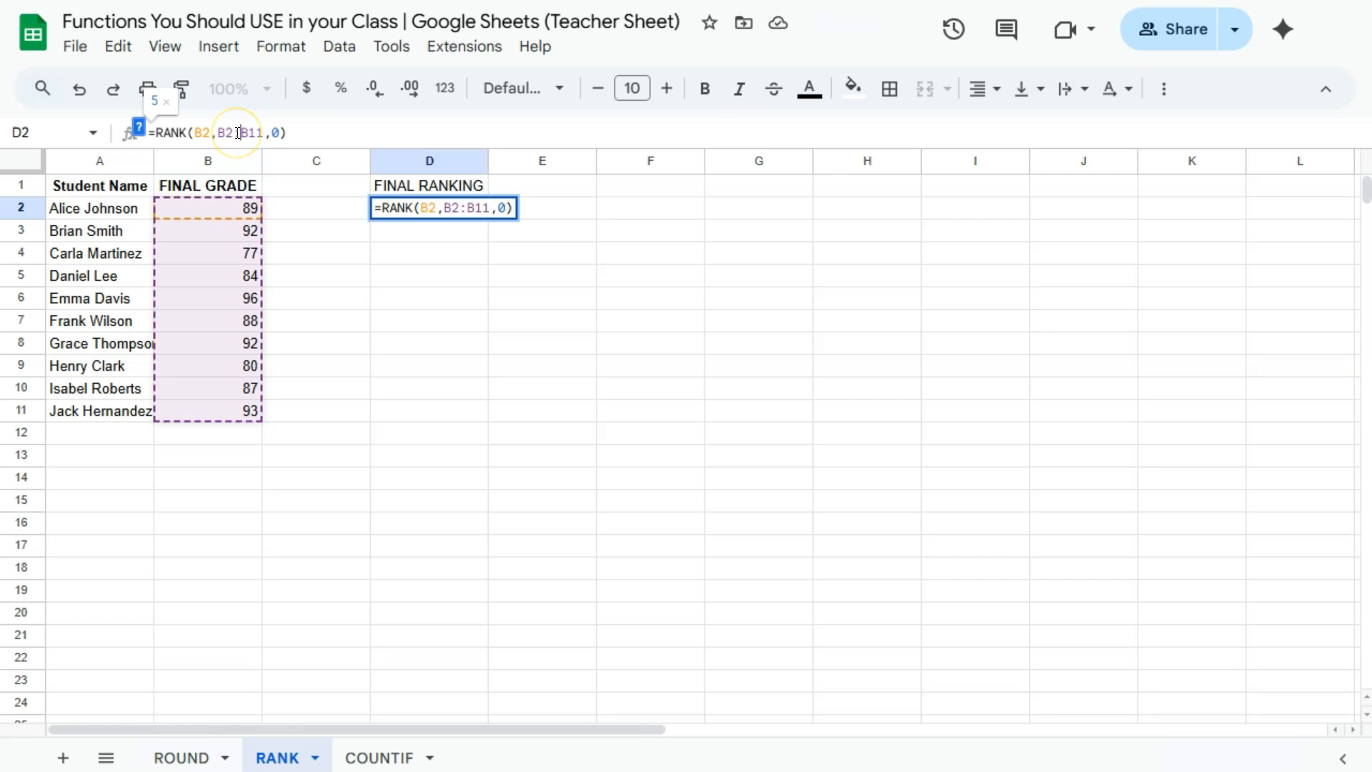
pyautogui.press('F4')
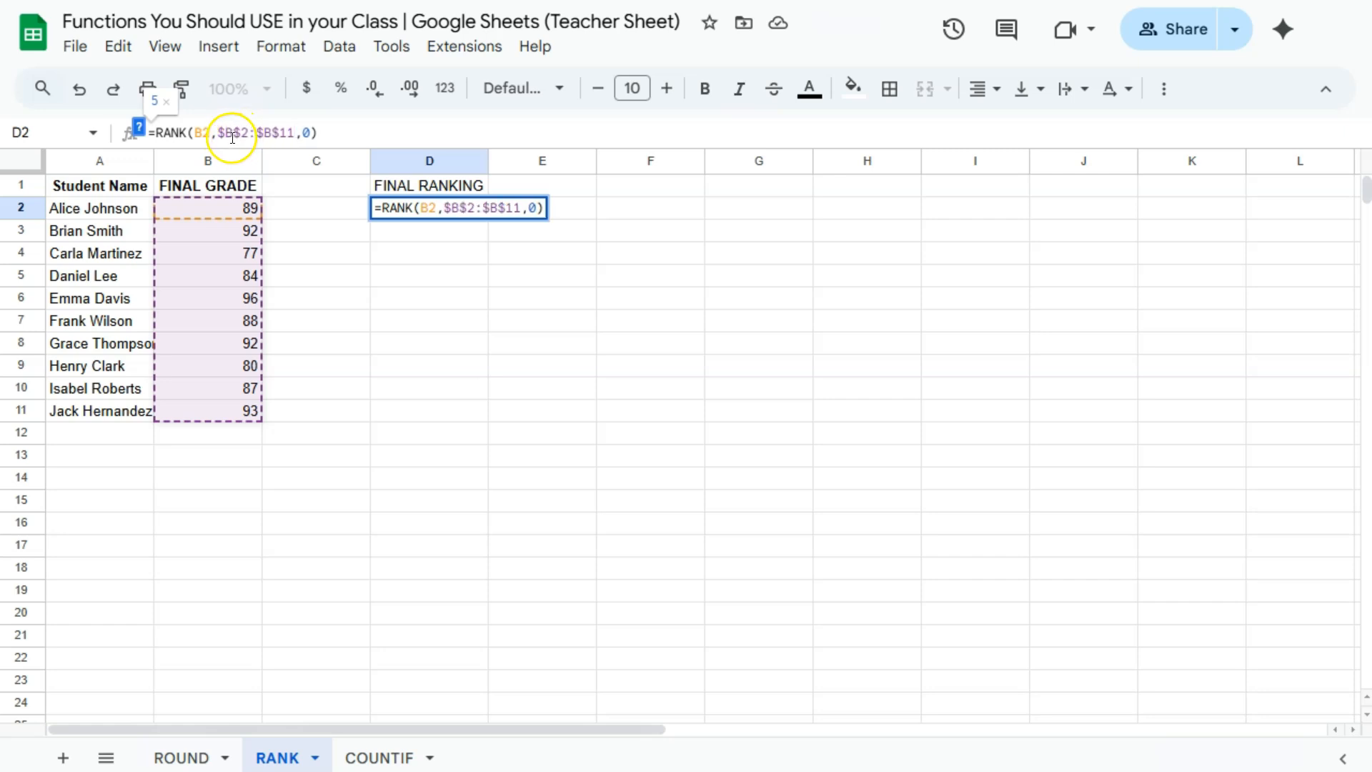
pyautogui.click(423, 325)
# Step: Fill the D2 ranking formula down through D11, checking the absolute range in the D3 copy
pyautogui.click(458, 209)
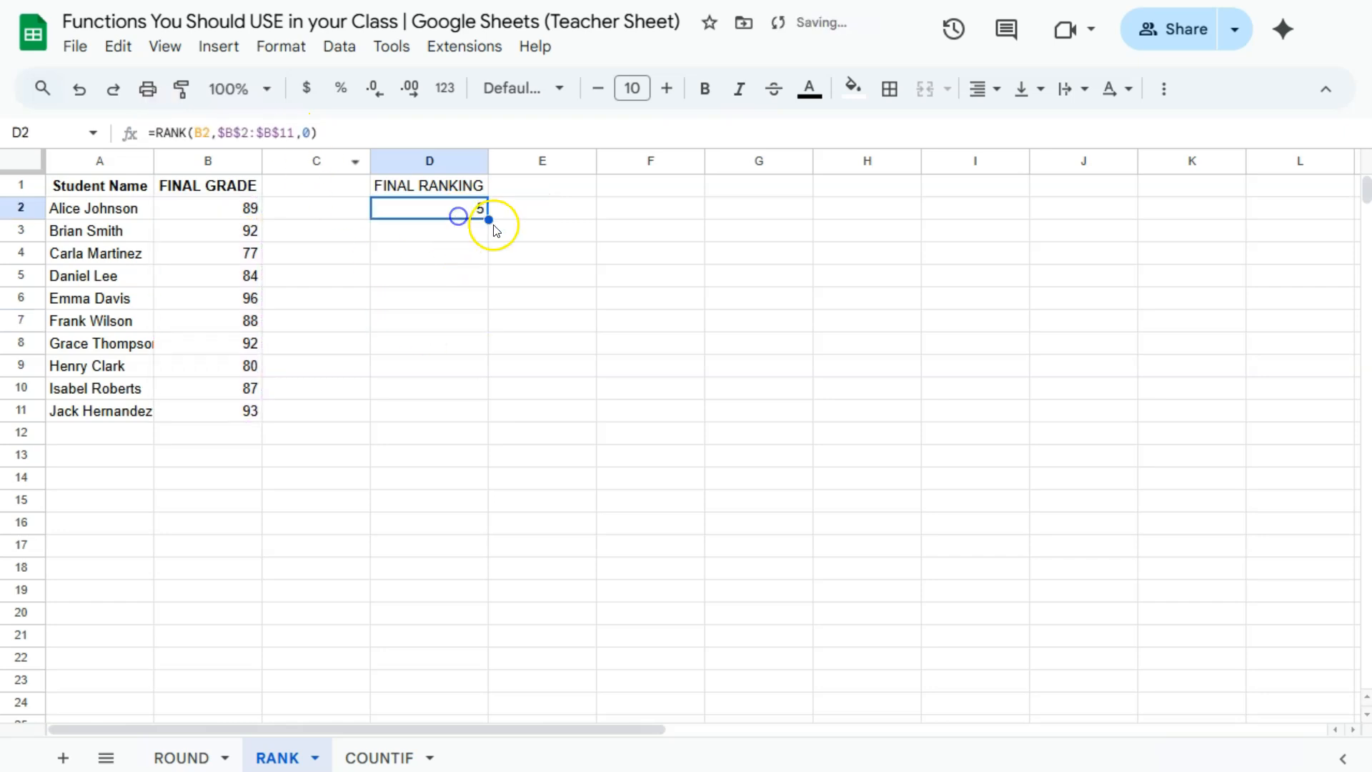
pyautogui.moveTo(489, 219); pyautogui.dragTo(487, 259)
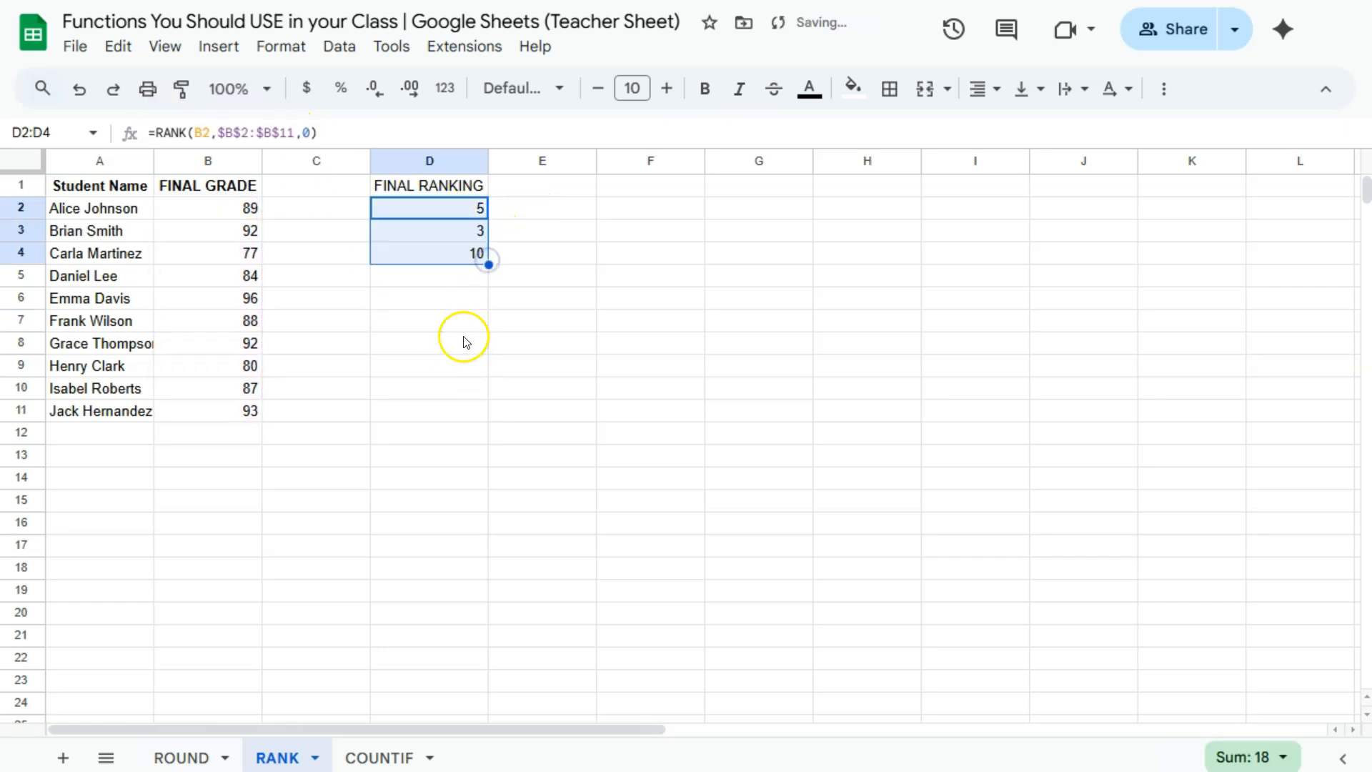
pyautogui.doubleClick(445, 230)
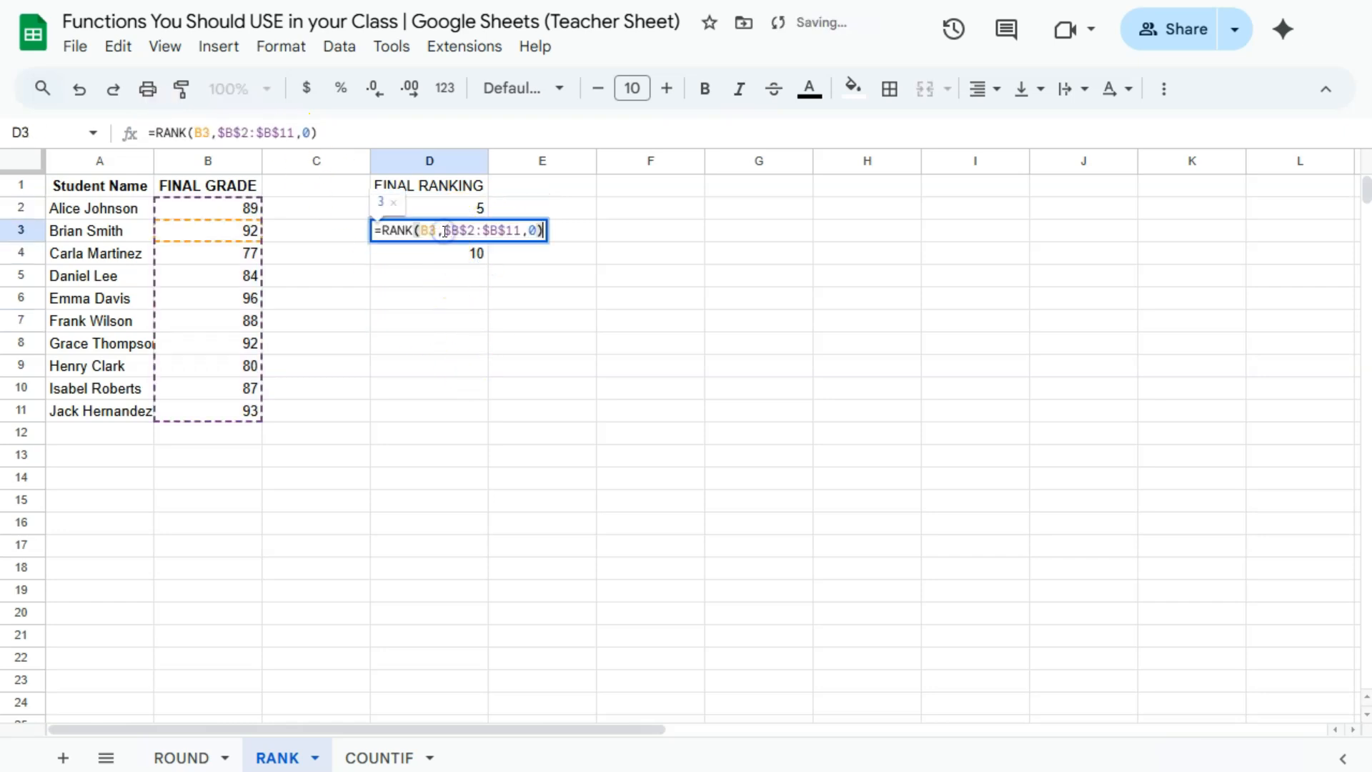
pyautogui.click(413, 299)
pyautogui.click(468, 254)
pyautogui.moveTo(487, 263); pyautogui.dragTo(484, 415)
pyautogui.click(466, 477)
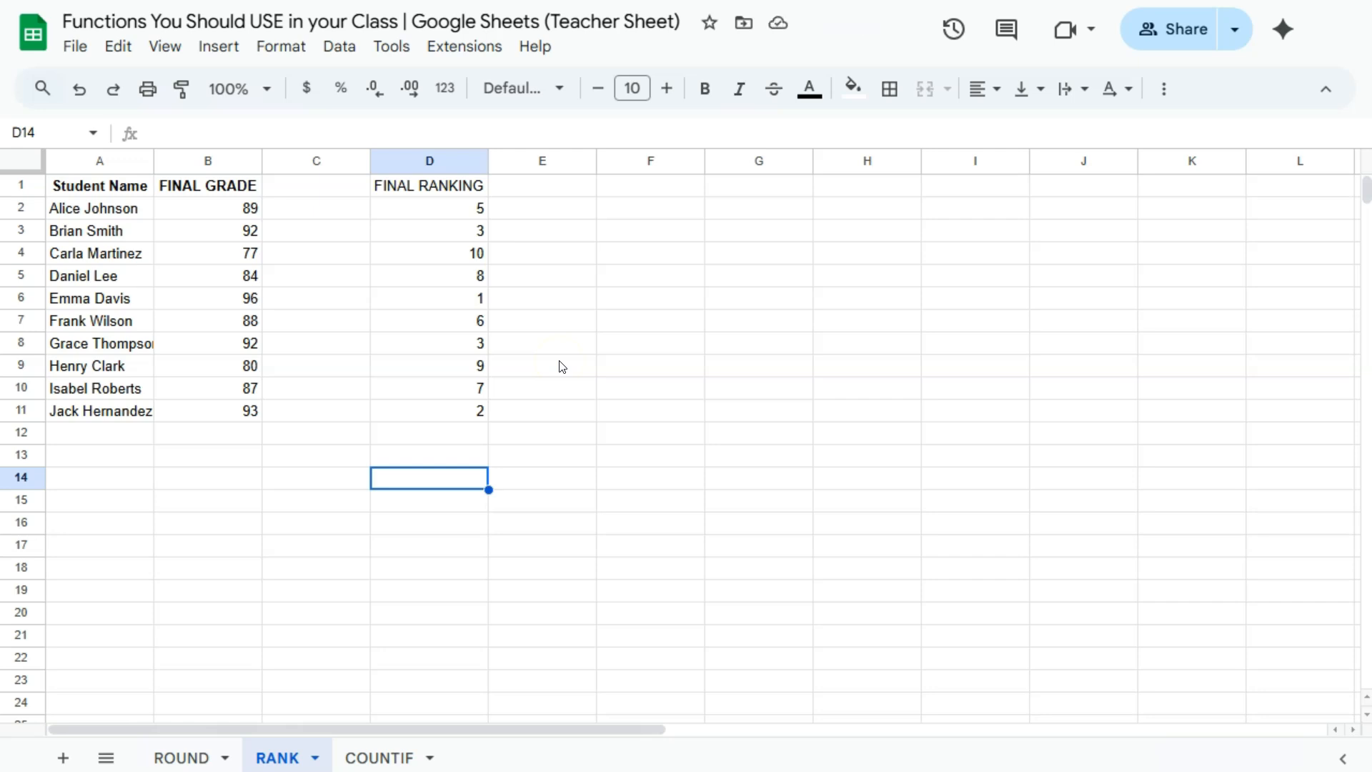
# Step: Compare the final rankings in D6 and D4 with the matching grades in B6 and B4
pyautogui.click(448, 304)
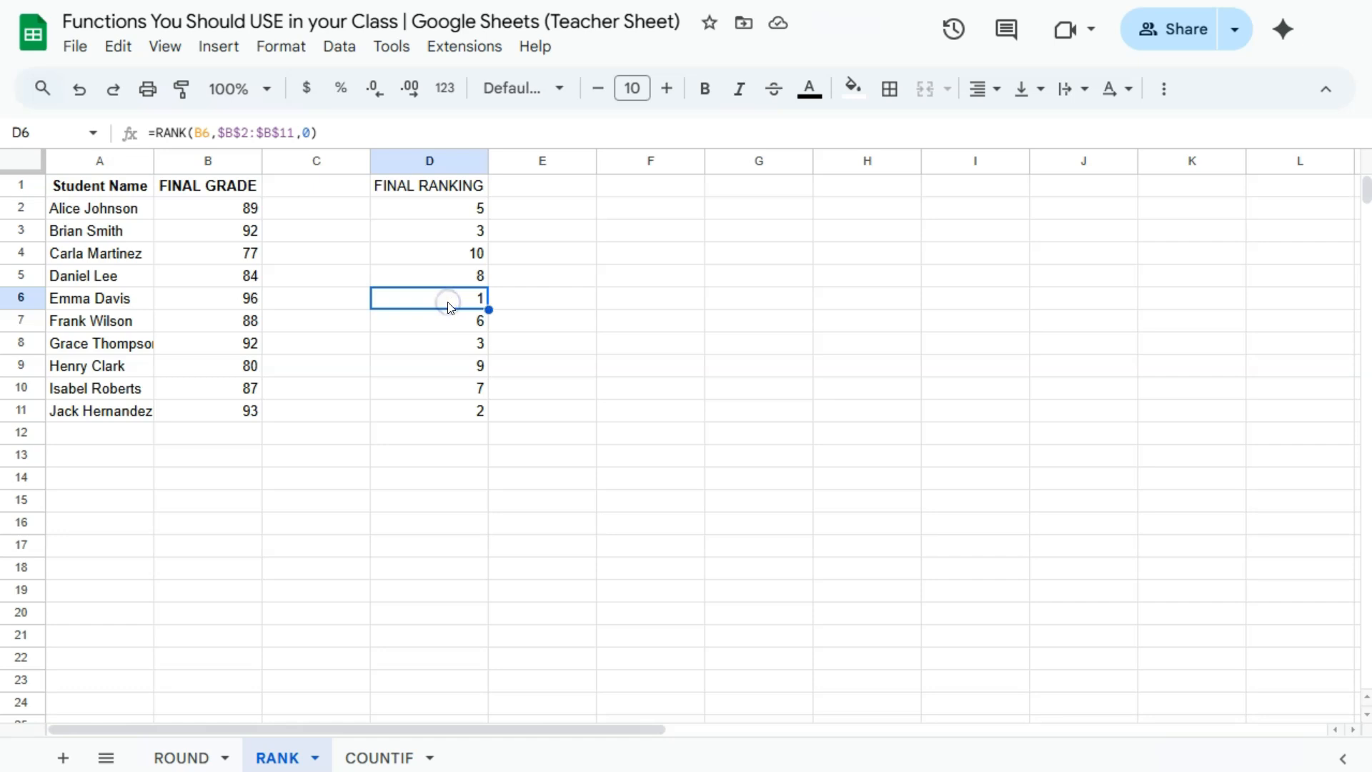
pyautogui.click(230, 309)
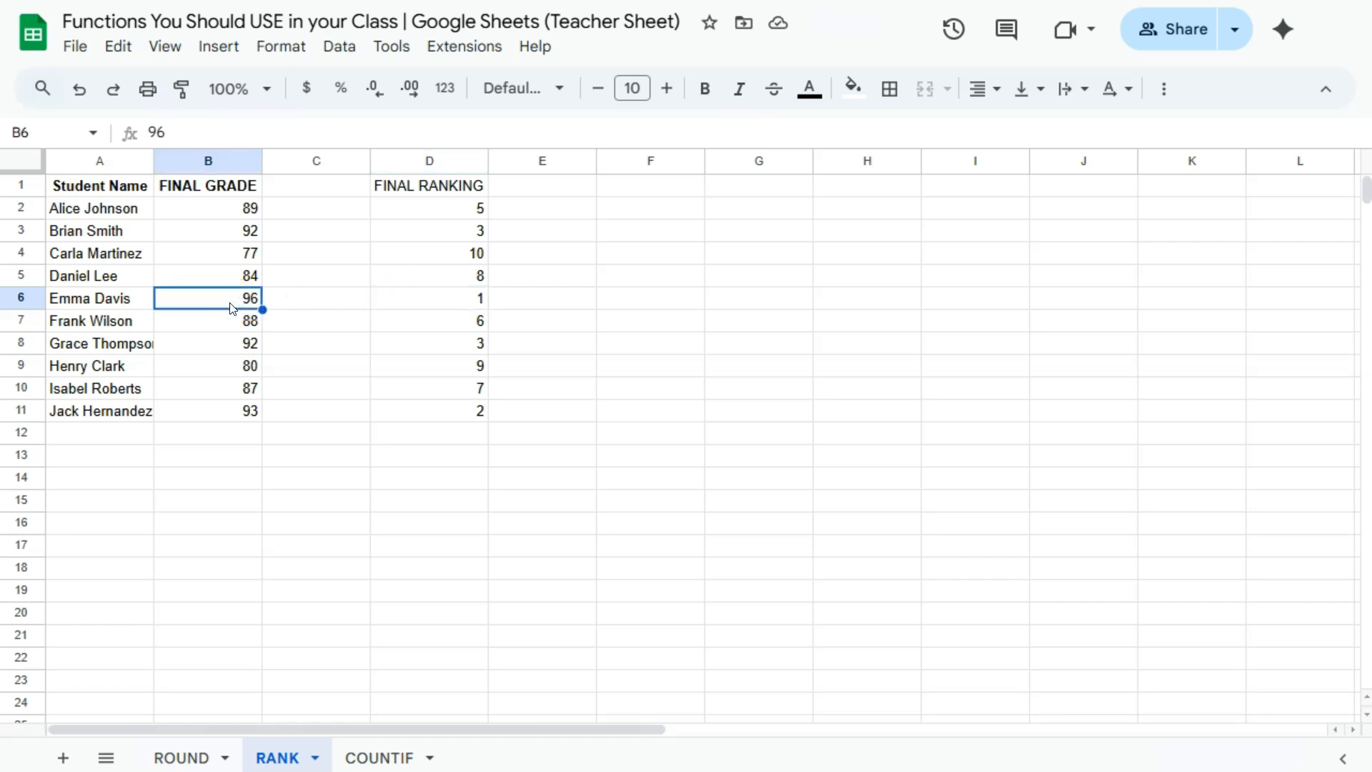
pyautogui.click(404, 252)
pyautogui.click(218, 259)
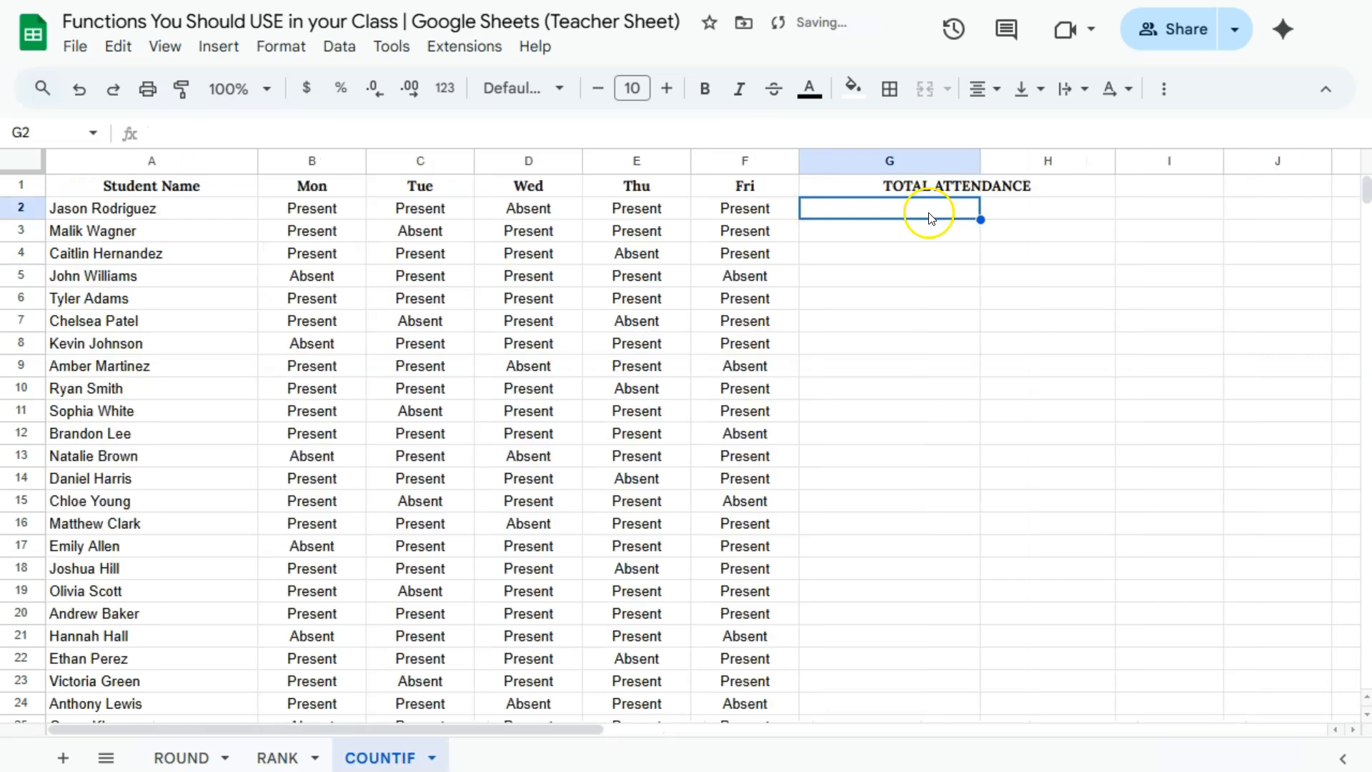
# Step: On the COUNTIF sheet, enter =COUNTIF(B2:F2, "Present") in the first TOTAL ATTENDANCE cell, G2
pyautogui.click(922, 216)
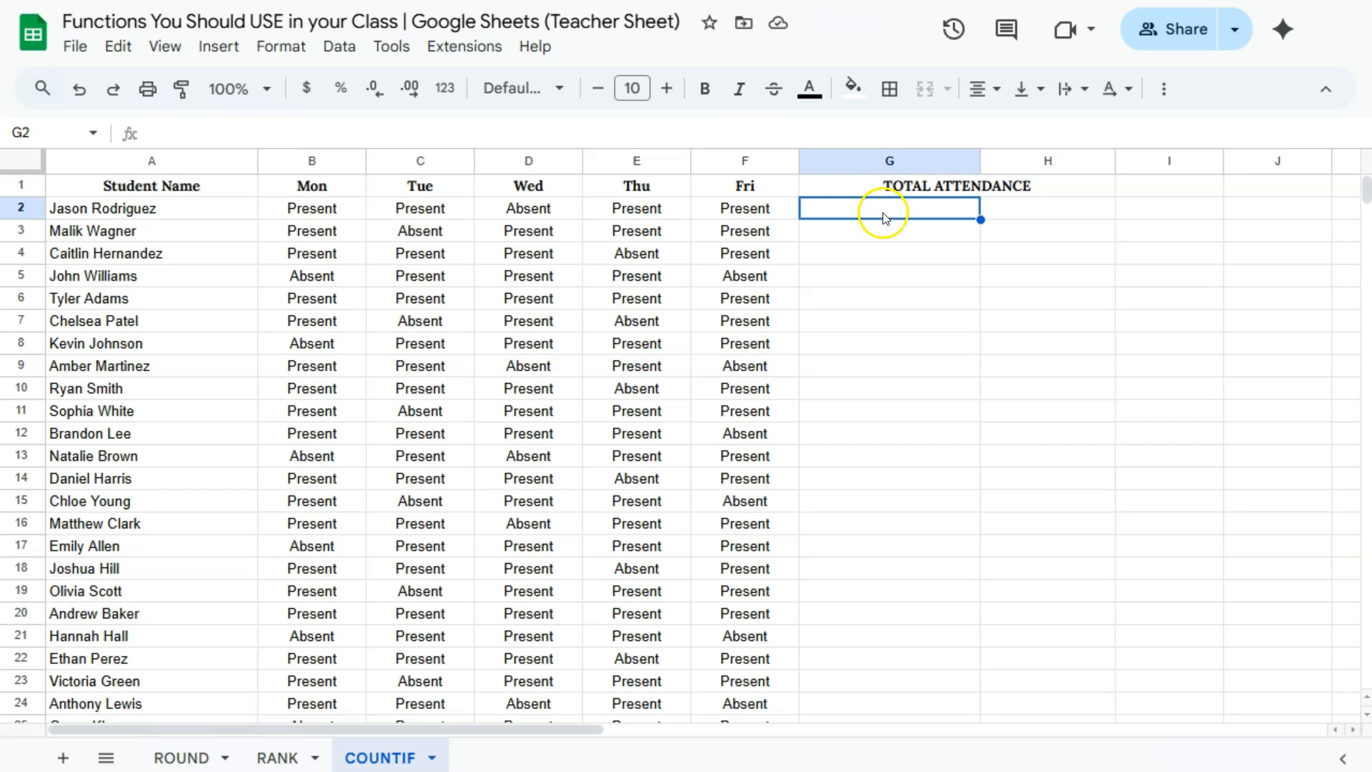
pyautogui.write('=')
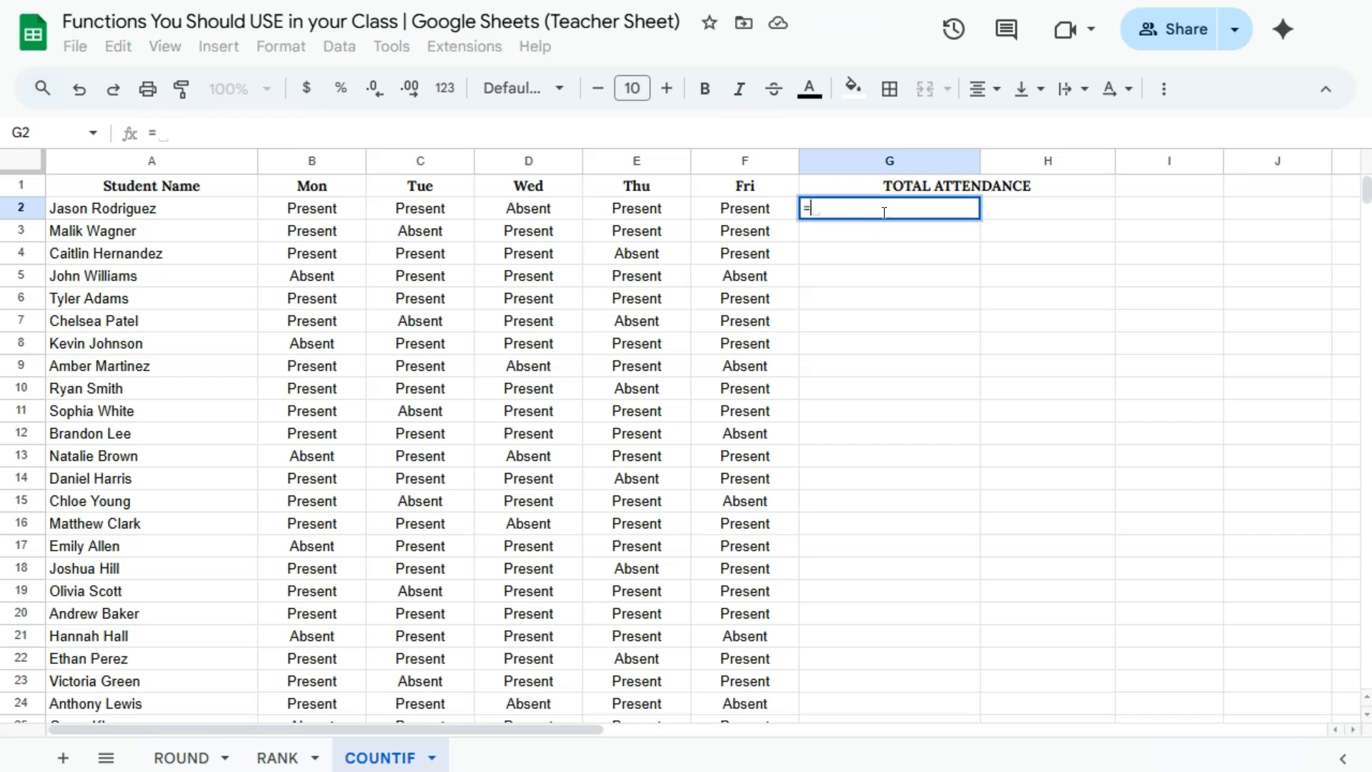
pyautogui.write('Countif')
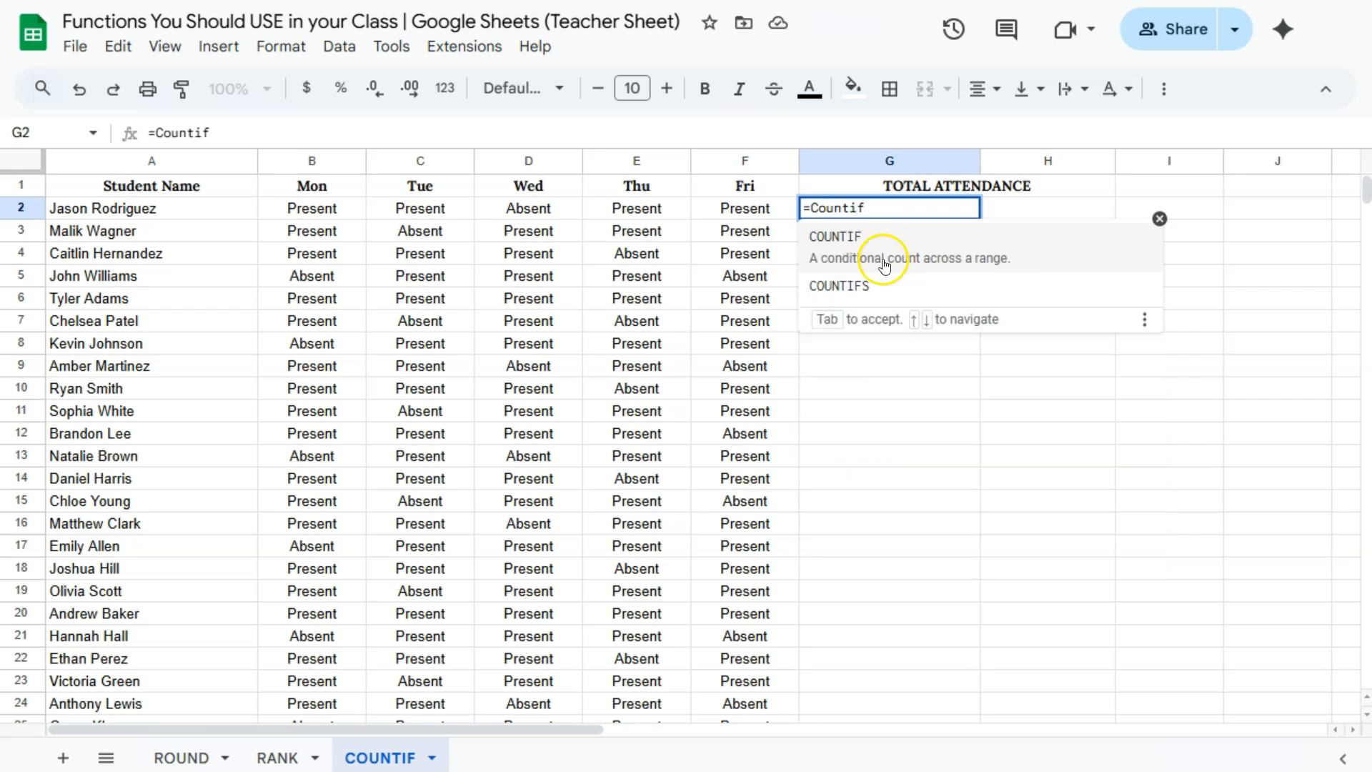
pyautogui.click(883, 259)
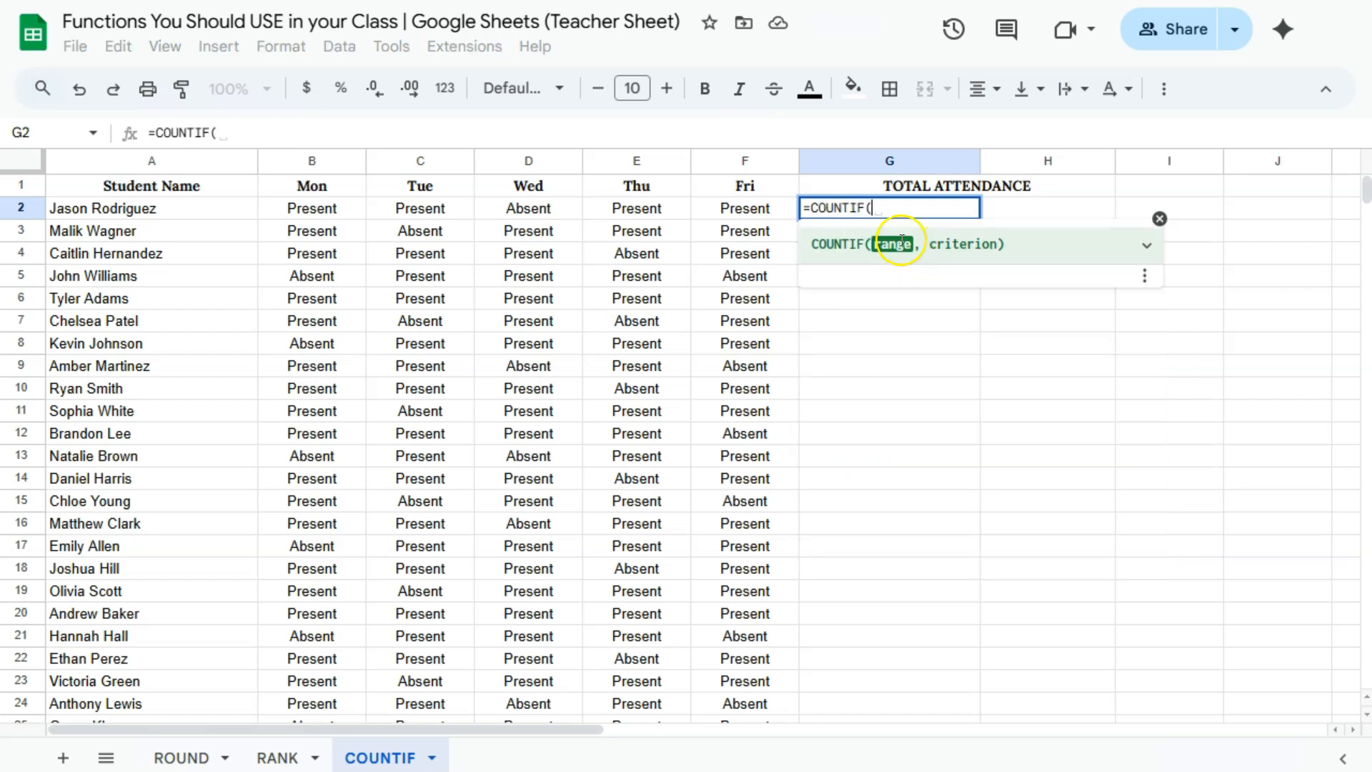
pyautogui.moveTo(299, 207); pyautogui.dragTo(723, 209)
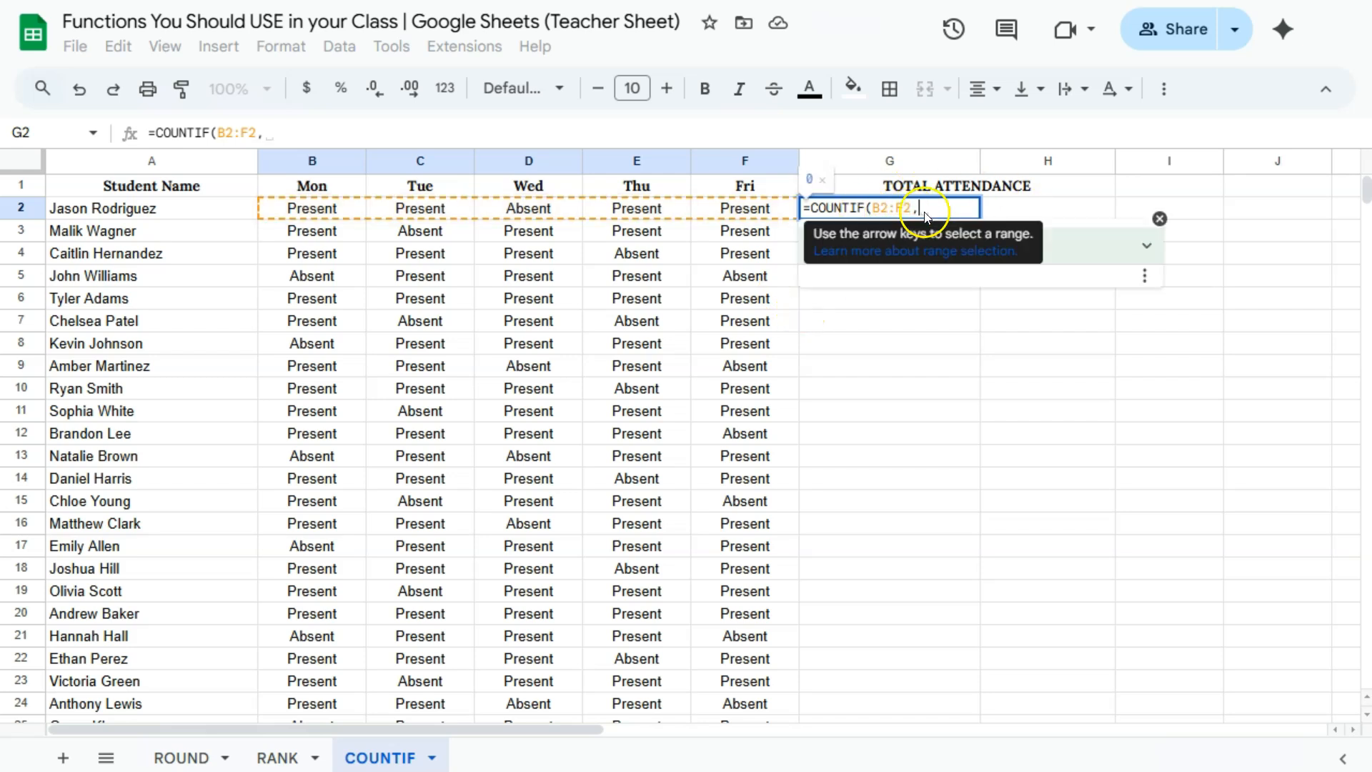
pyautogui.write(', ')
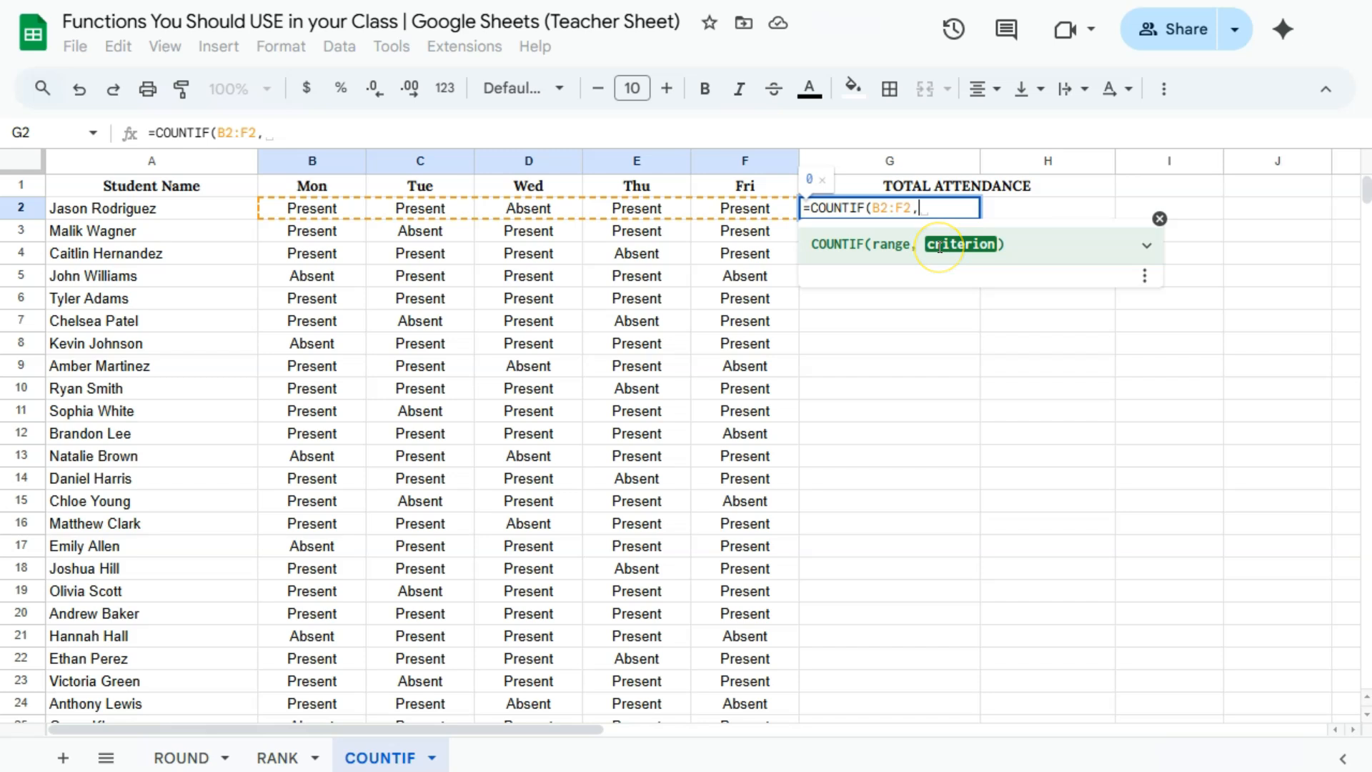
pyautogui.write('"')
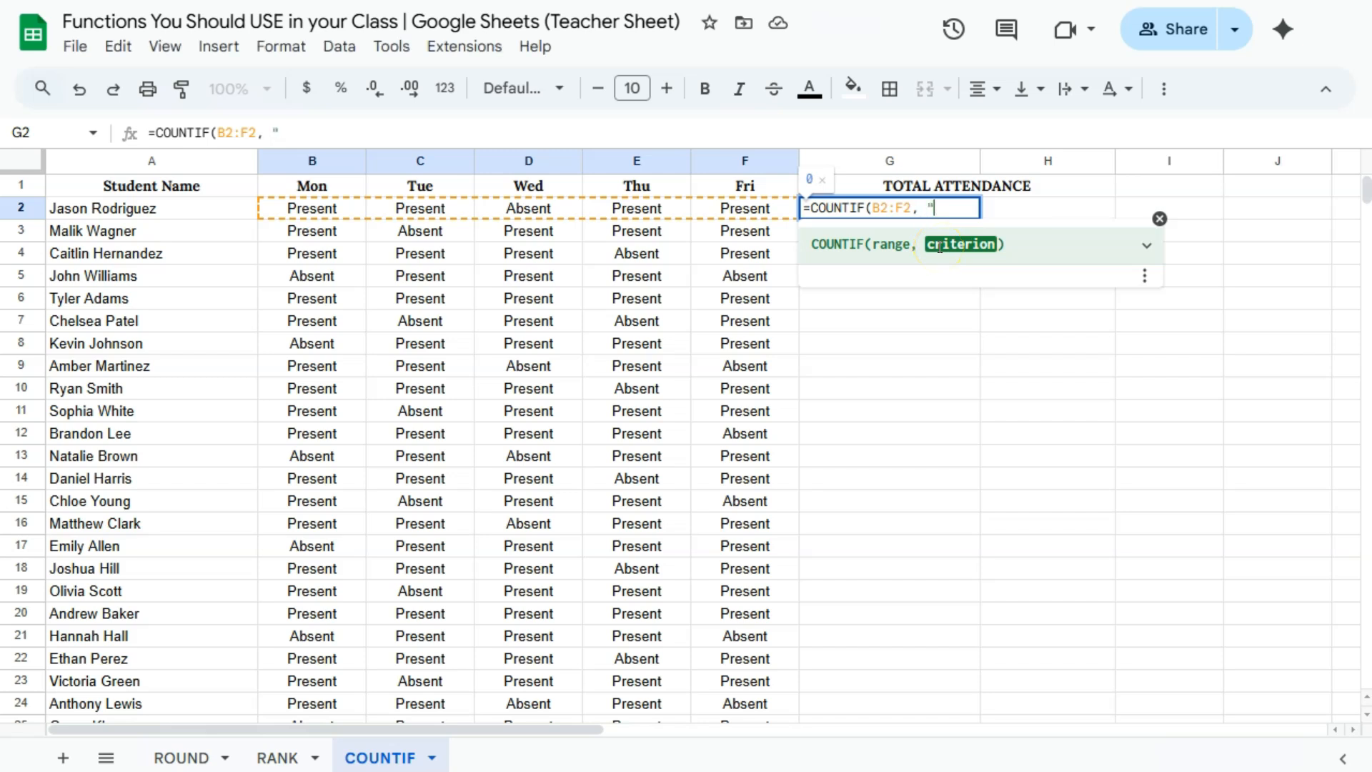
pyautogui.write('Present"')
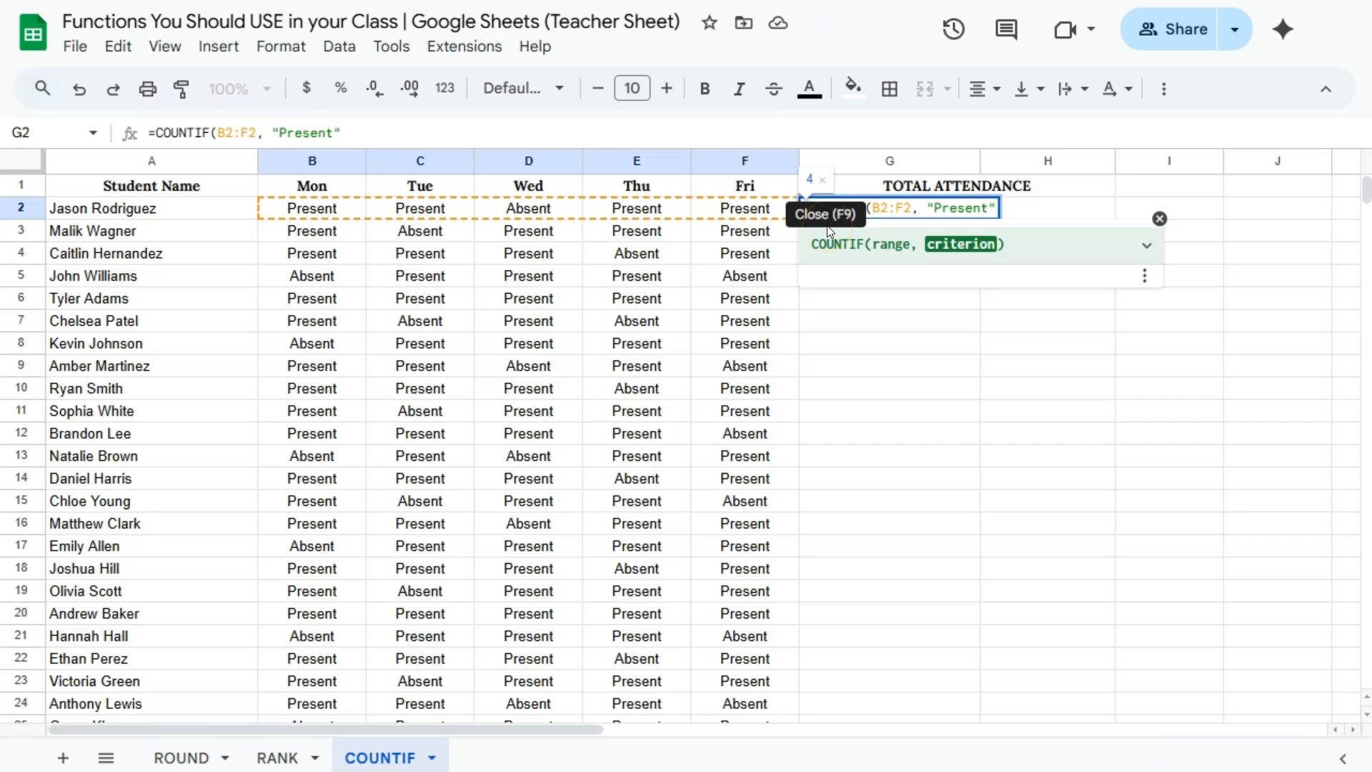
pyautogui.press('Return')
# Step: Append the text label " Present" to the G2 attendance count, so it reads =COUNTIF(B2:F2, "Present") & " Present"
pyautogui.click(844, 236)
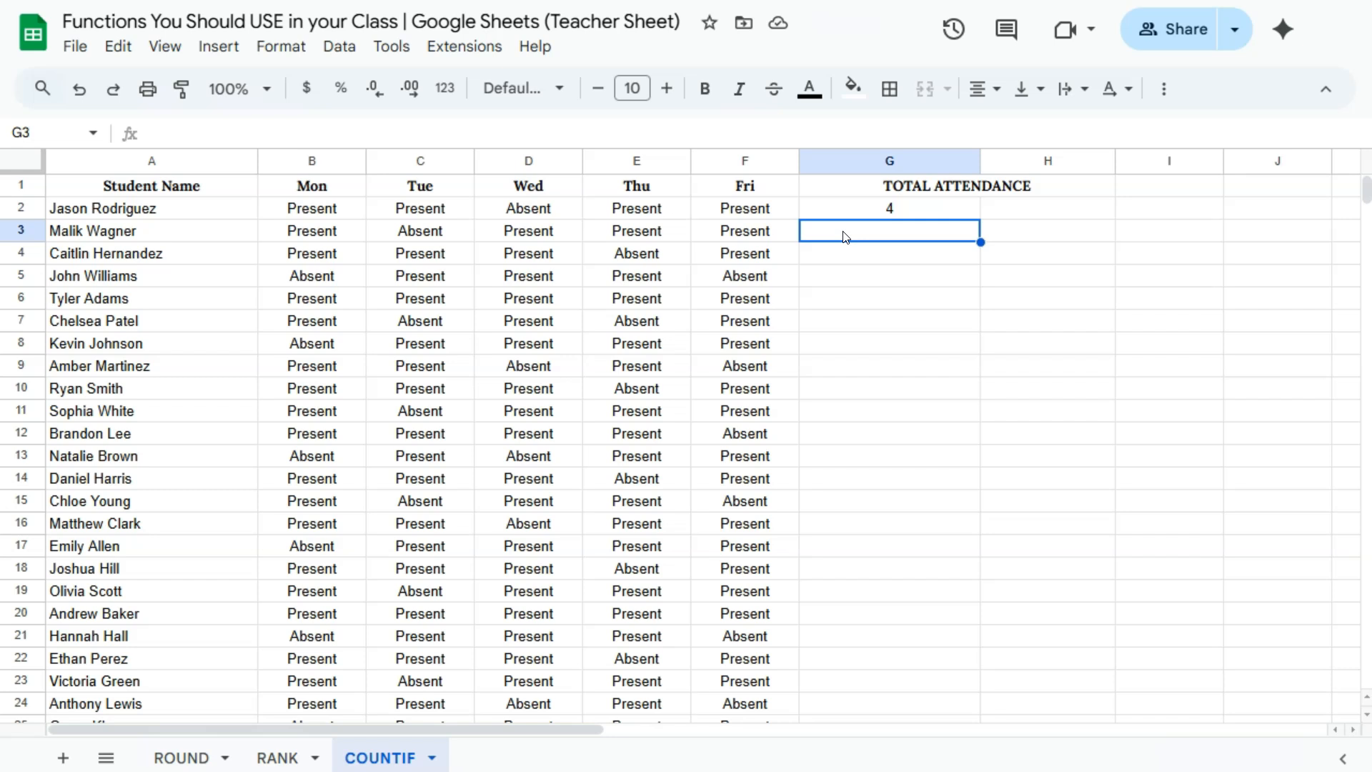
pyautogui.doubleClick(925, 207)
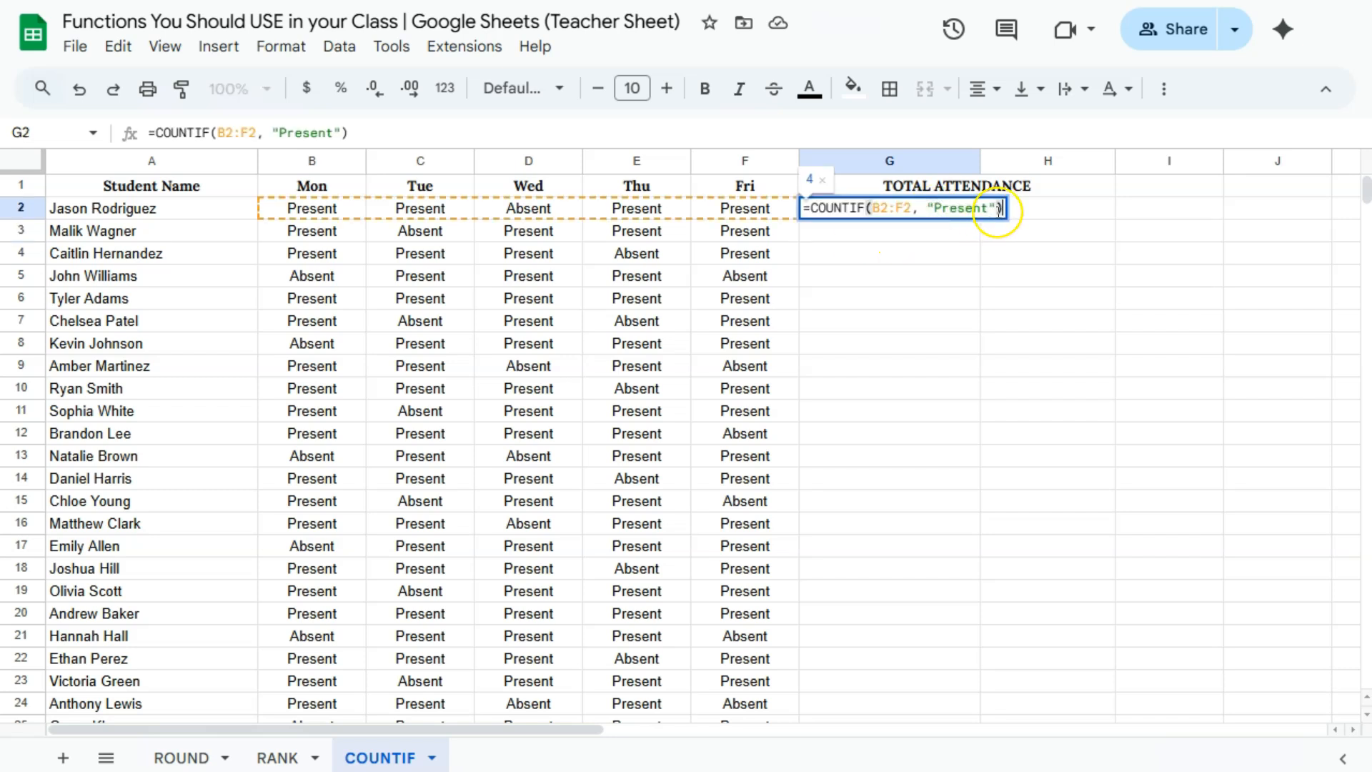
pyautogui.write('& ')
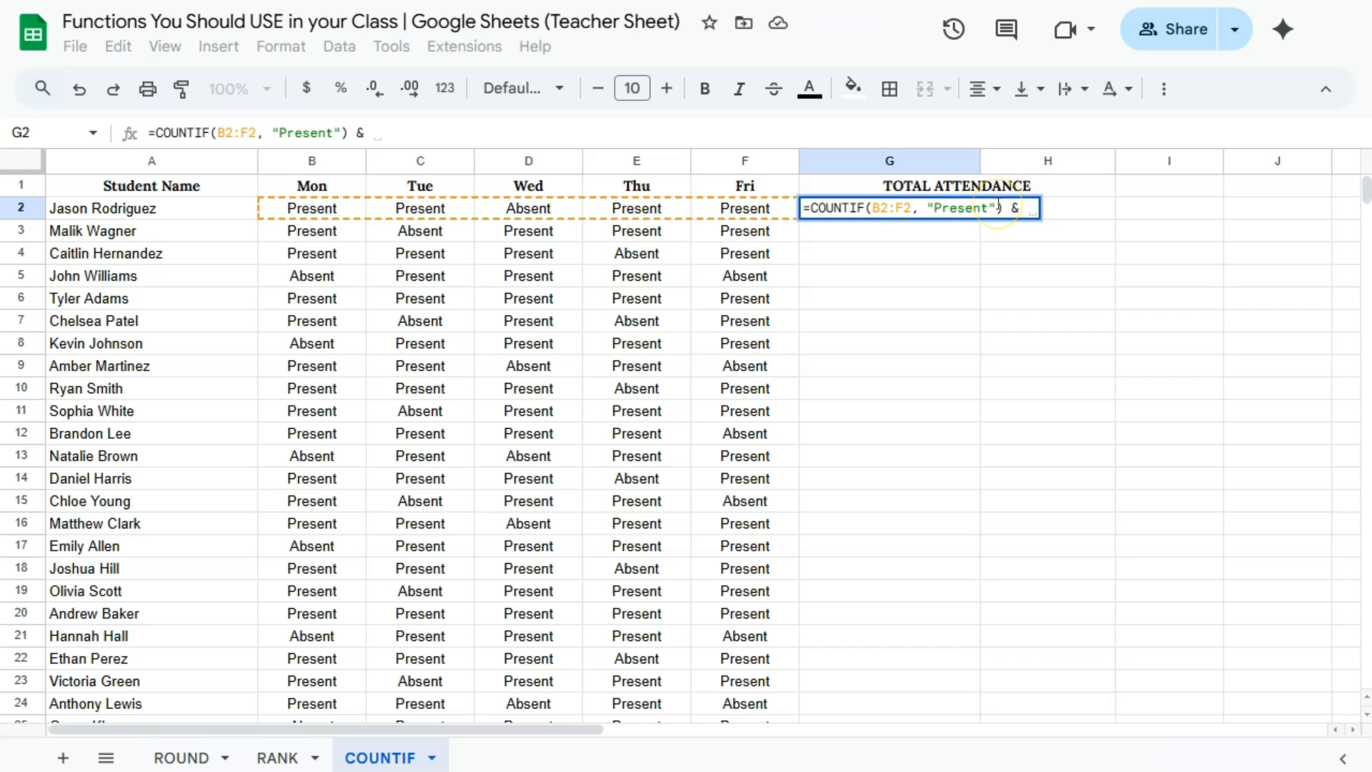
pyautogui.write('"Present')
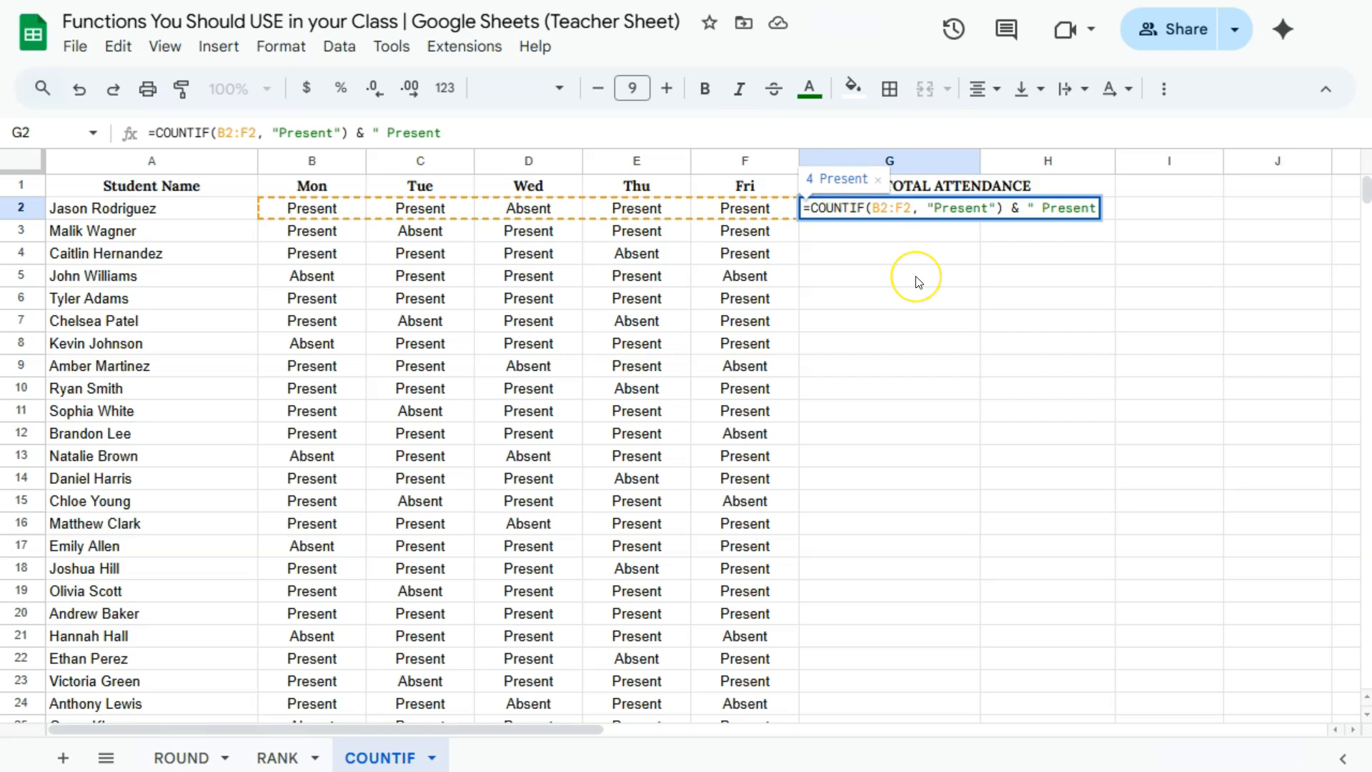
pyautogui.press('Return')
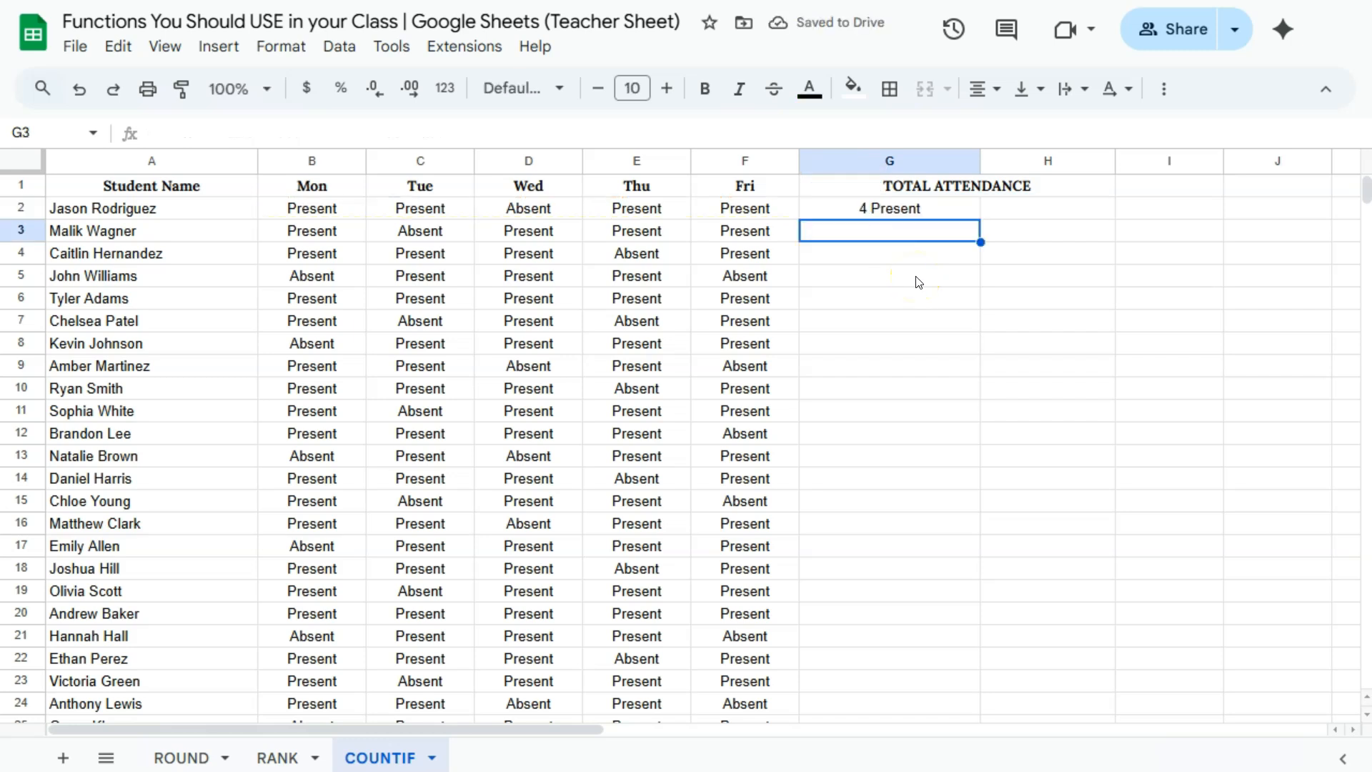
# Step: Fill the G2 attendance formula down for all students through G39 and check the last rows
pyautogui.click(964, 210)
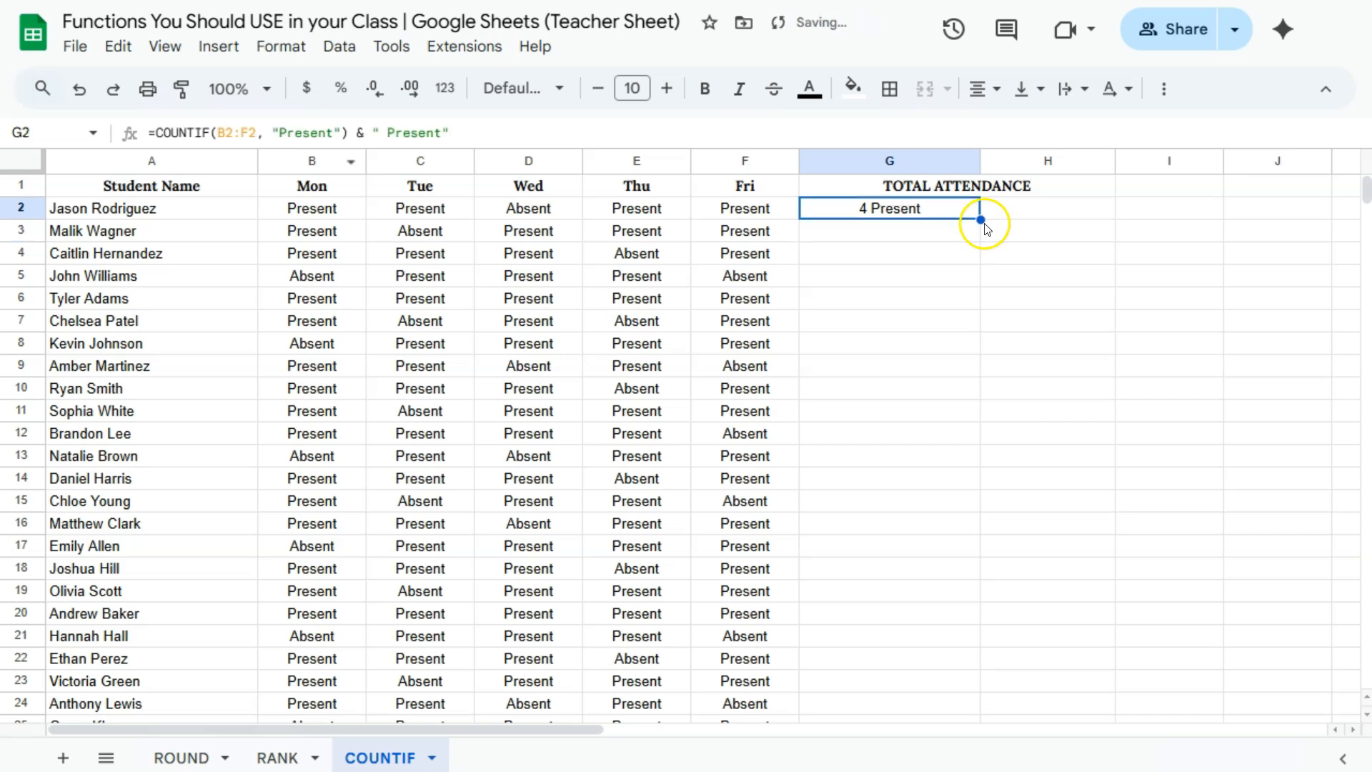
pyautogui.doubleClick(981, 220)
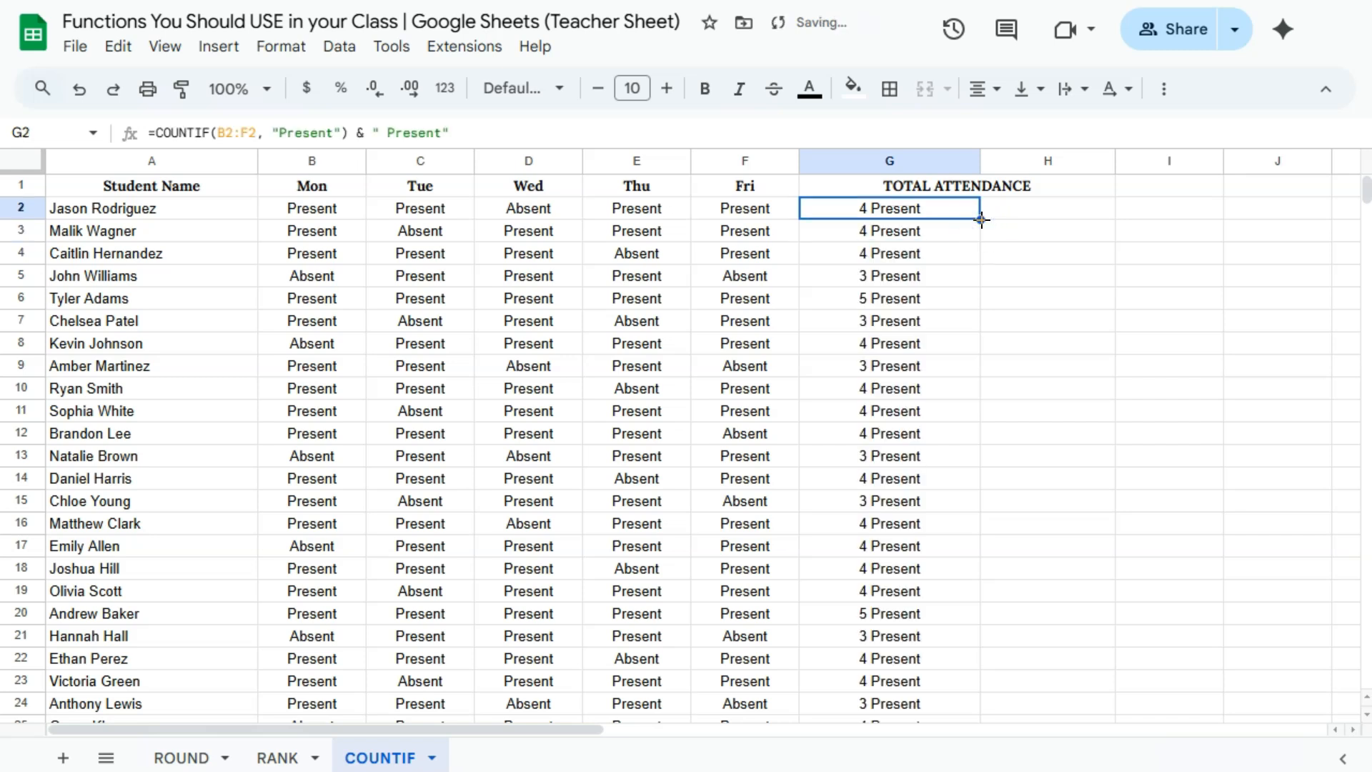
pyautogui.scroll(-10, 894, 343)
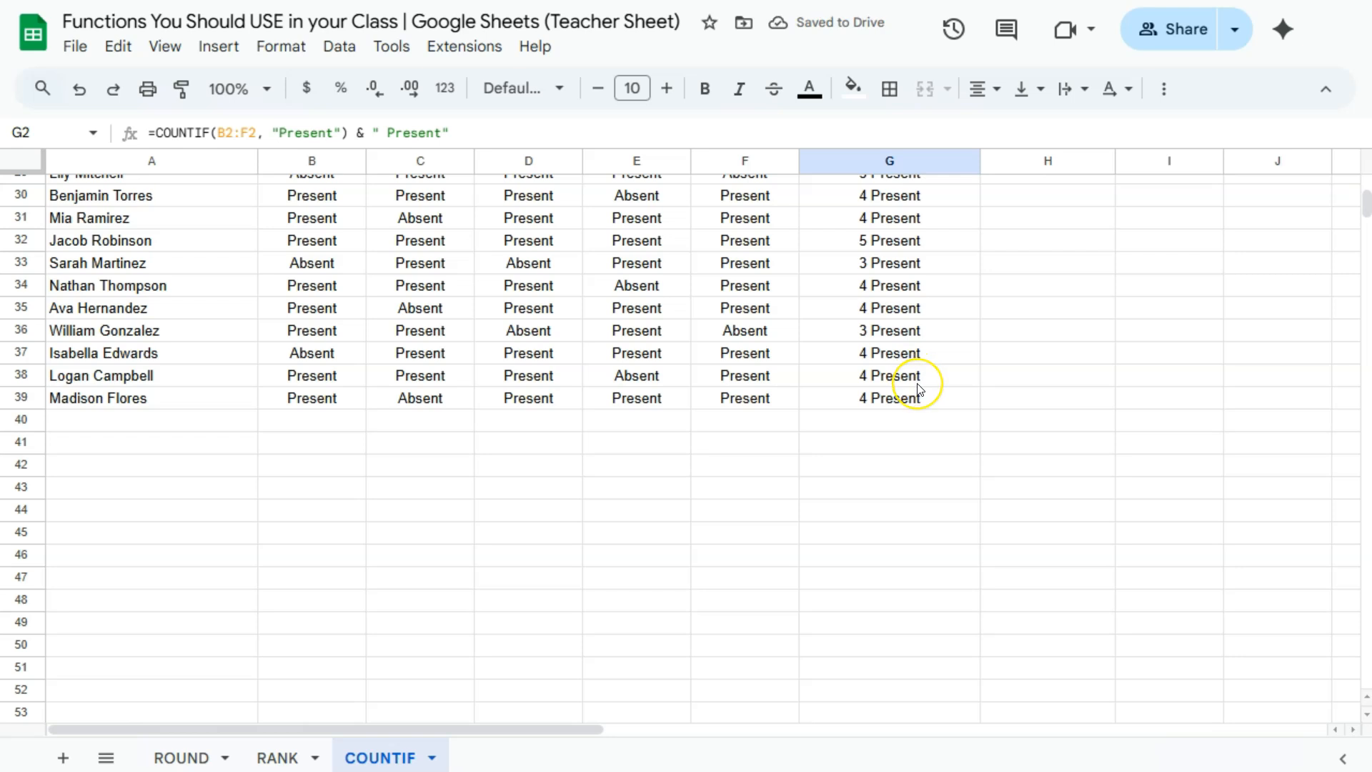
pyautogui.scroll(10, 914, 379)
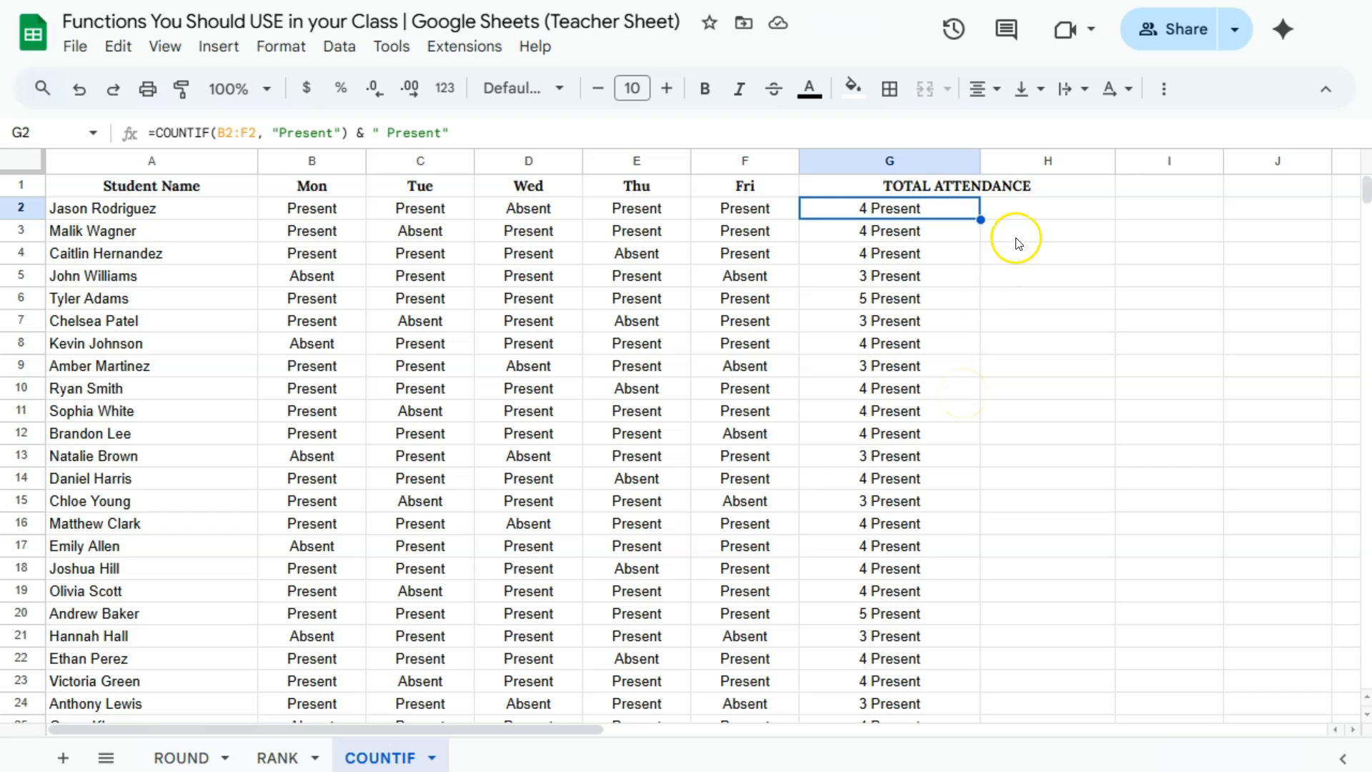
# Step: Copy the G2 attendance formula into H2
pyautogui.click(1036, 210)
pyautogui.click(950, 207)
pyautogui.hotkey('ctrl', 'c')
pyautogui.click(1067, 210)
pyautogui.hotkey('ctrl', 'v')
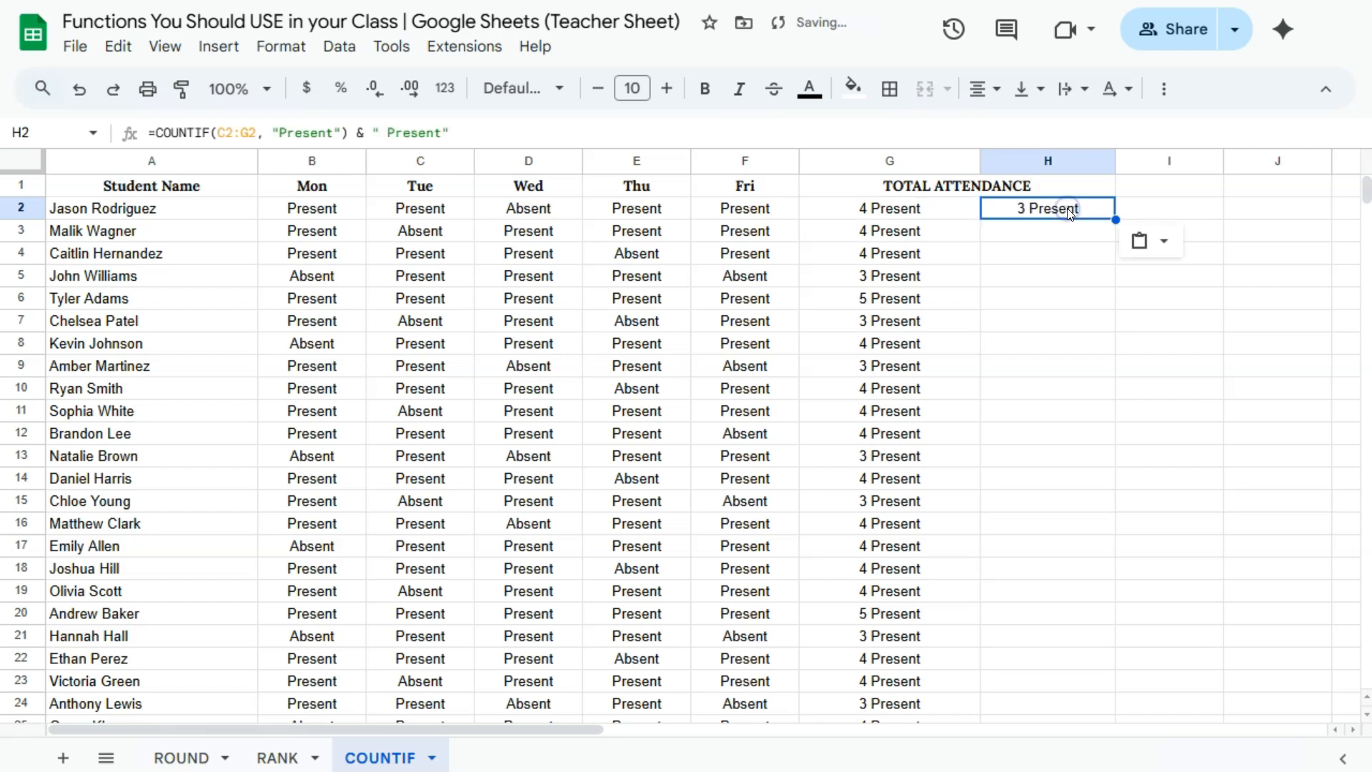
# Step: Replace the shifted range in the H2 formula with the Monday to Friday cells B2:F2
pyautogui.doubleClick(1067, 210)
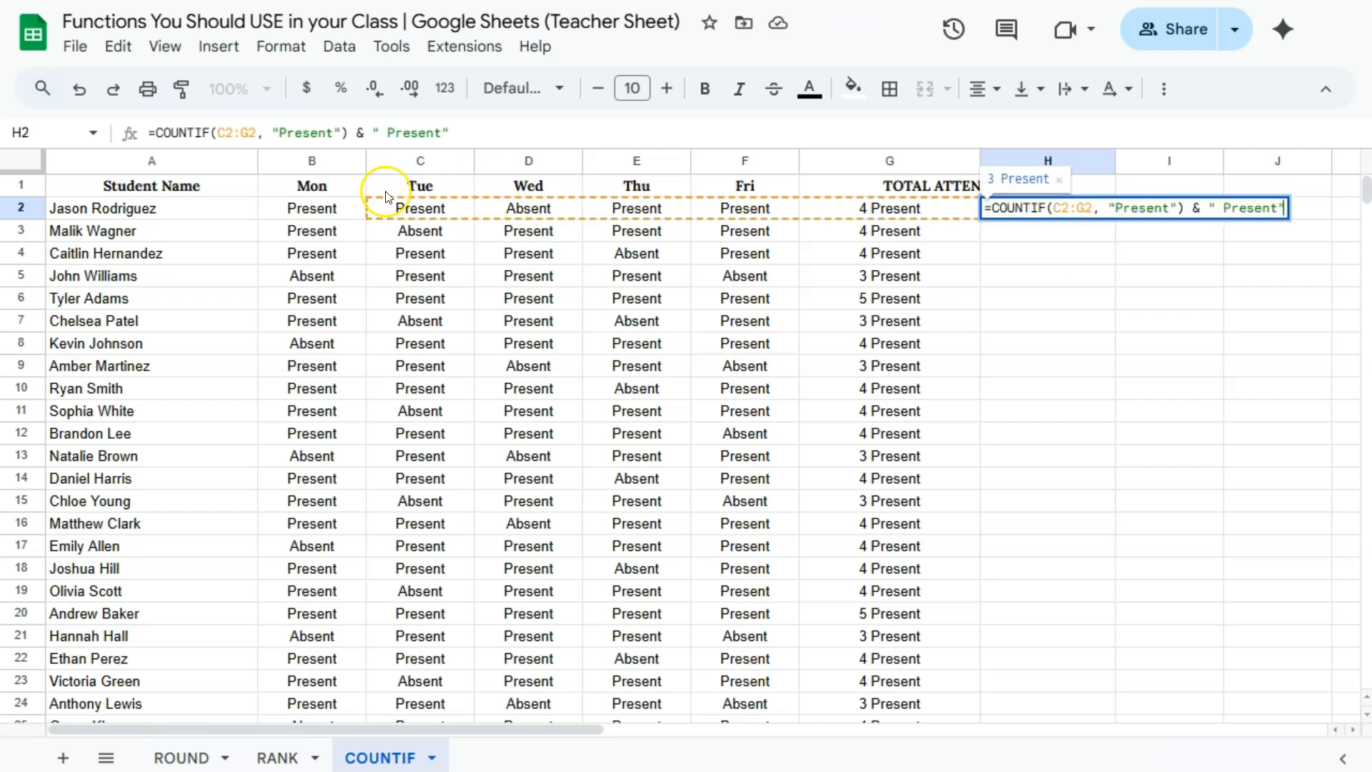
pyautogui.click(1077, 207)
pyautogui.doubleClick(1083, 207)
pyautogui.moveTo(1082, 208); pyautogui.dragTo(1060, 207)
pyautogui.press('BackSpace')
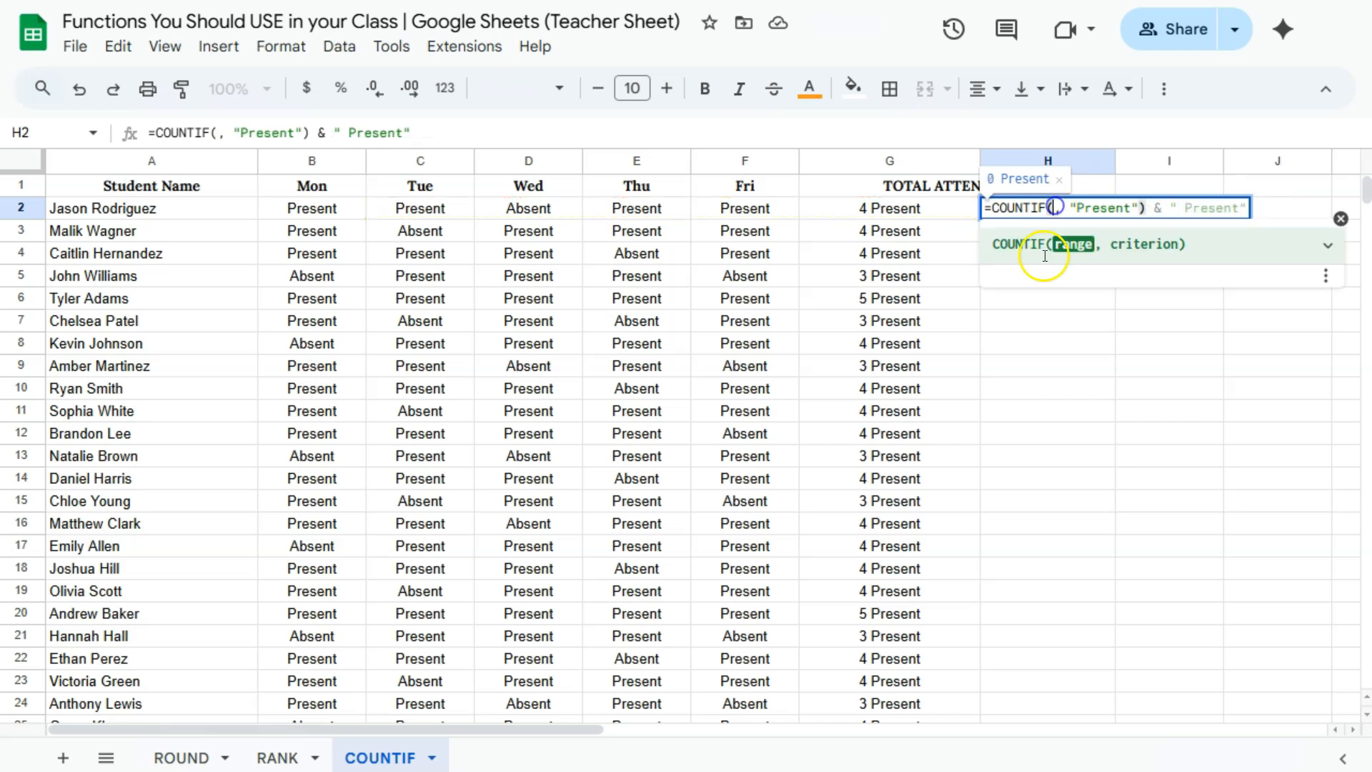
pyautogui.moveTo(346, 205); pyautogui.dragTo(726, 211)
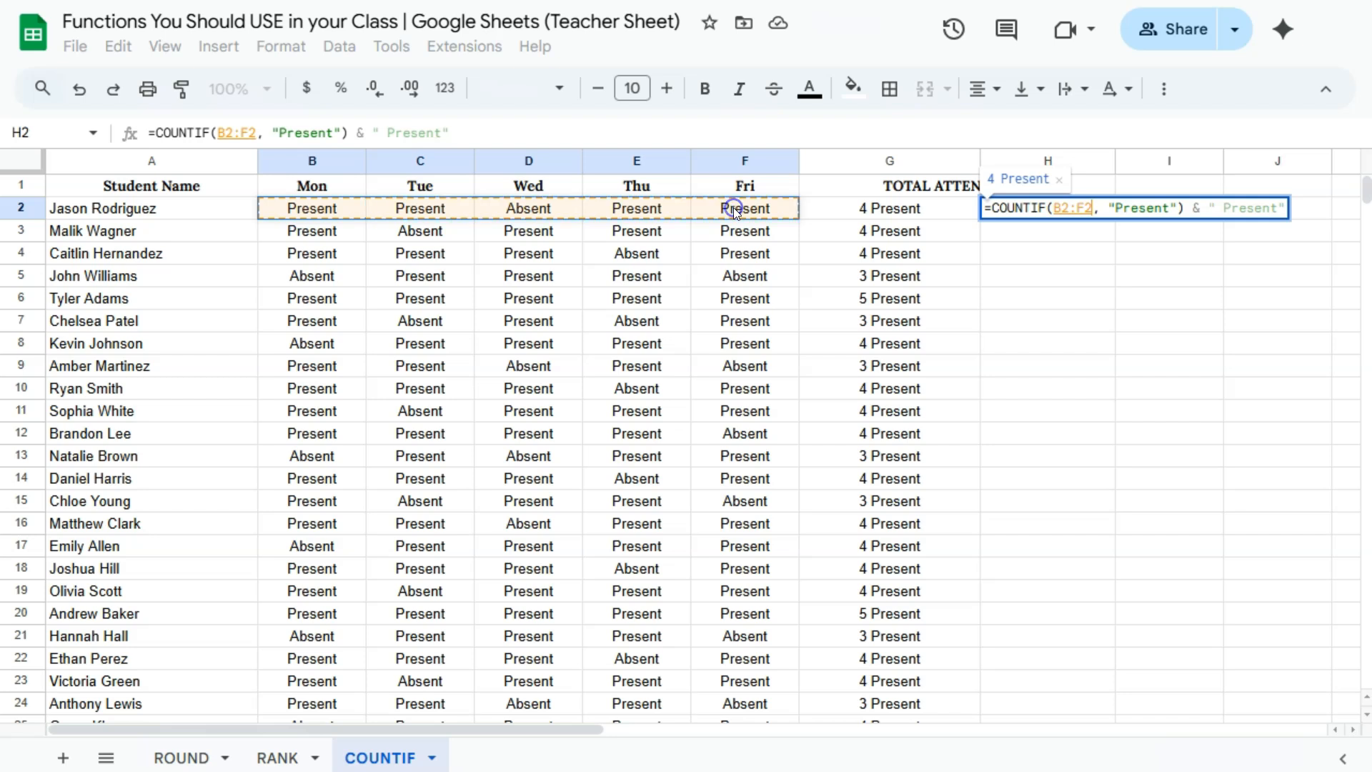
# Step: Change the H2 formula's criterion and text label to Absent, so it reads =COUNTIF(B2:F2, "Absent") & " Absent"
pyautogui.click(1169, 209)
pyautogui.moveTo(1169, 209); pyautogui.dragTo(1112, 209)
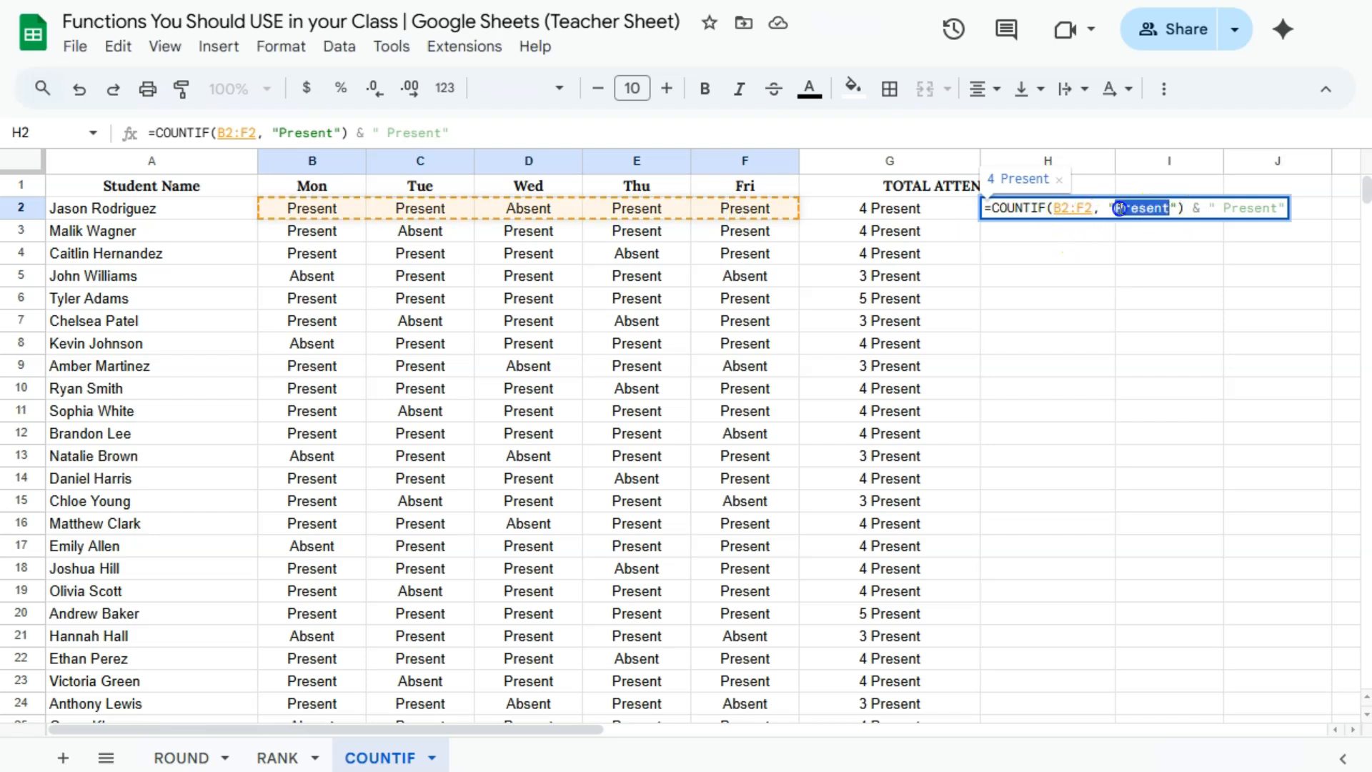
pyautogui.write('Ab')
pyautogui.write('sent')
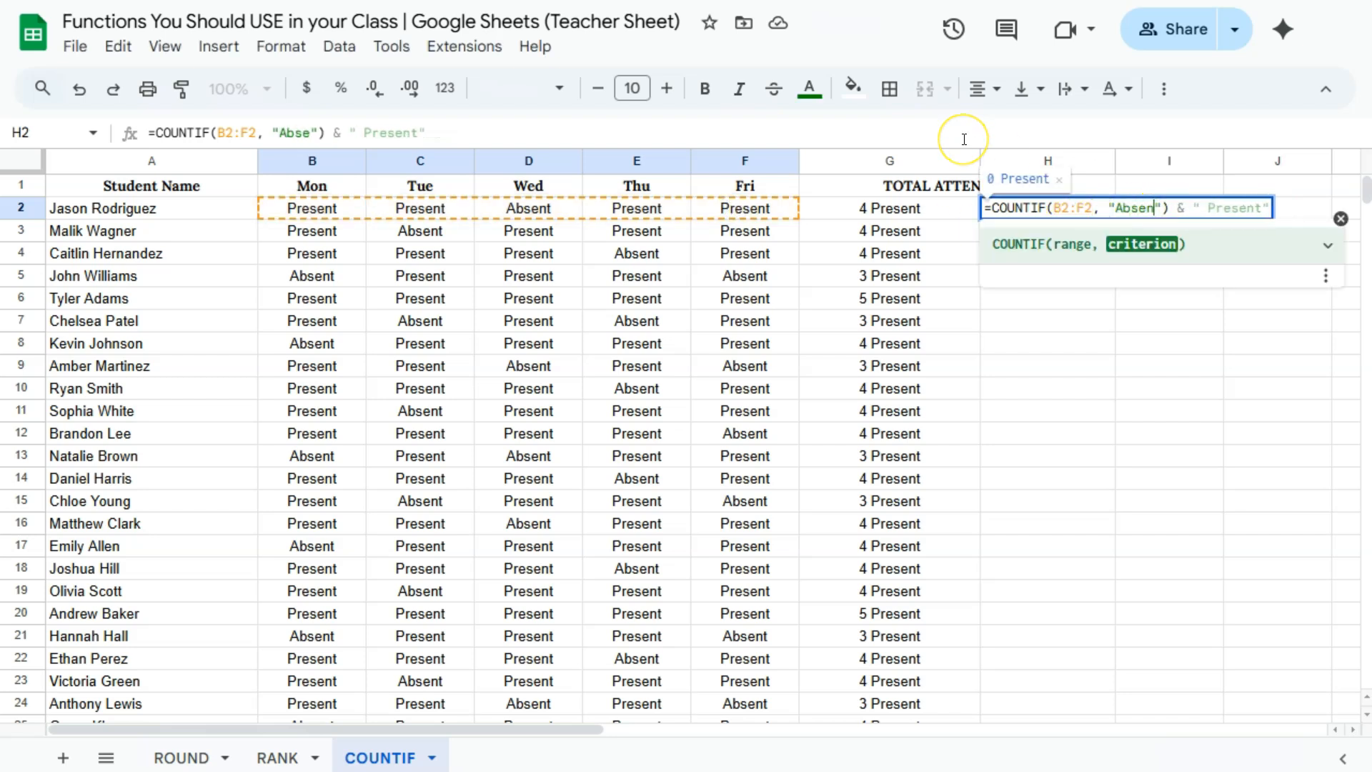
pyautogui.moveTo(1271, 207); pyautogui.dragTo(1217, 208)
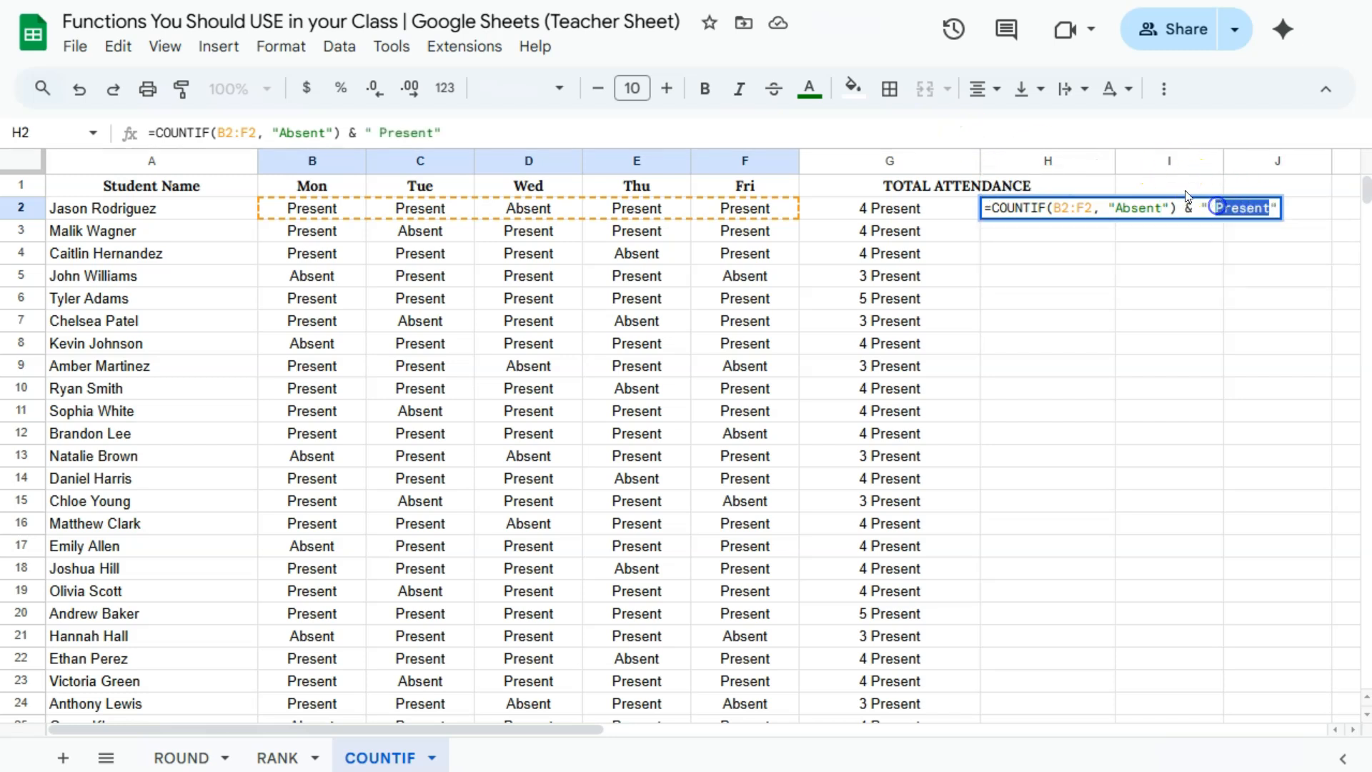
pyautogui.write('Absent')
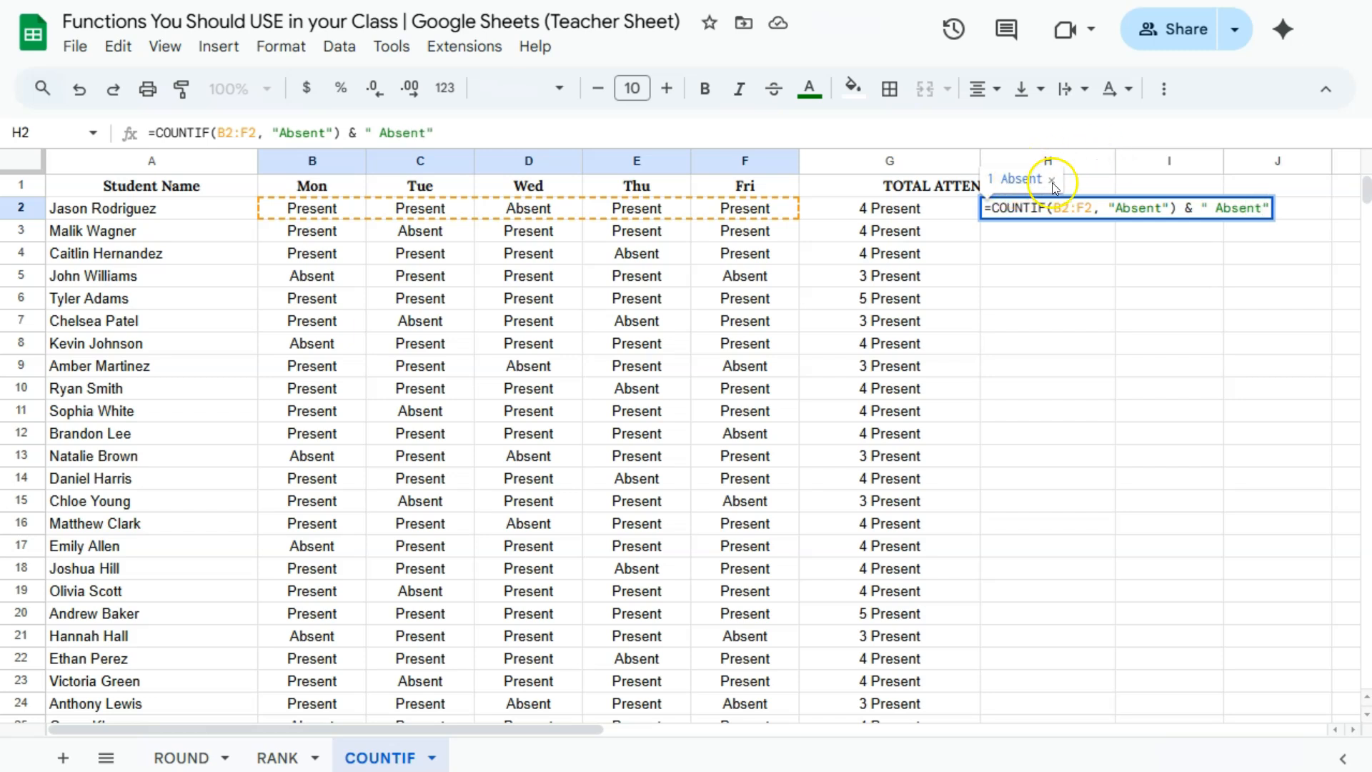
pyautogui.press('Return')
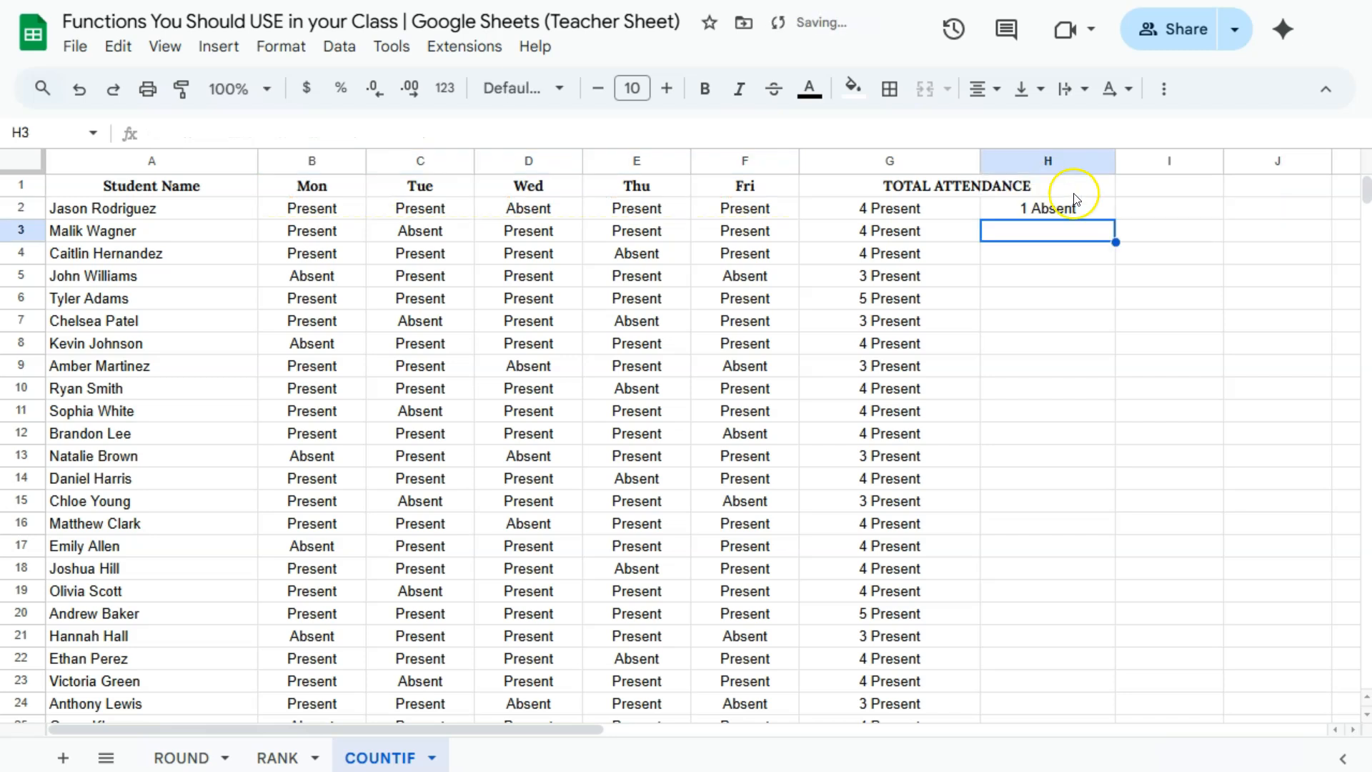
# Step: Fill the H2 absence formula down the column for all students
pyautogui.click(1091, 207)
pyautogui.doubleClick(1116, 220)
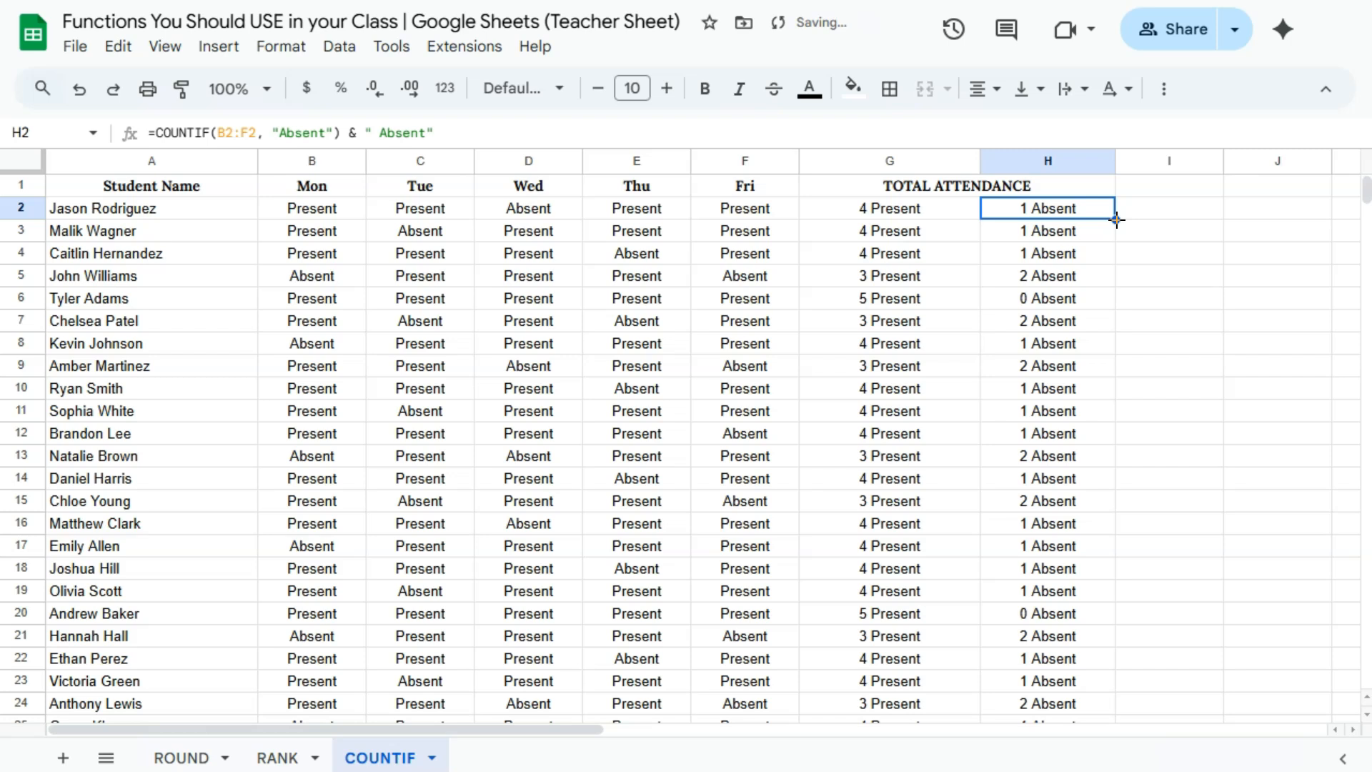
pyautogui.press('Right')
pyautogui.click(212, 767)
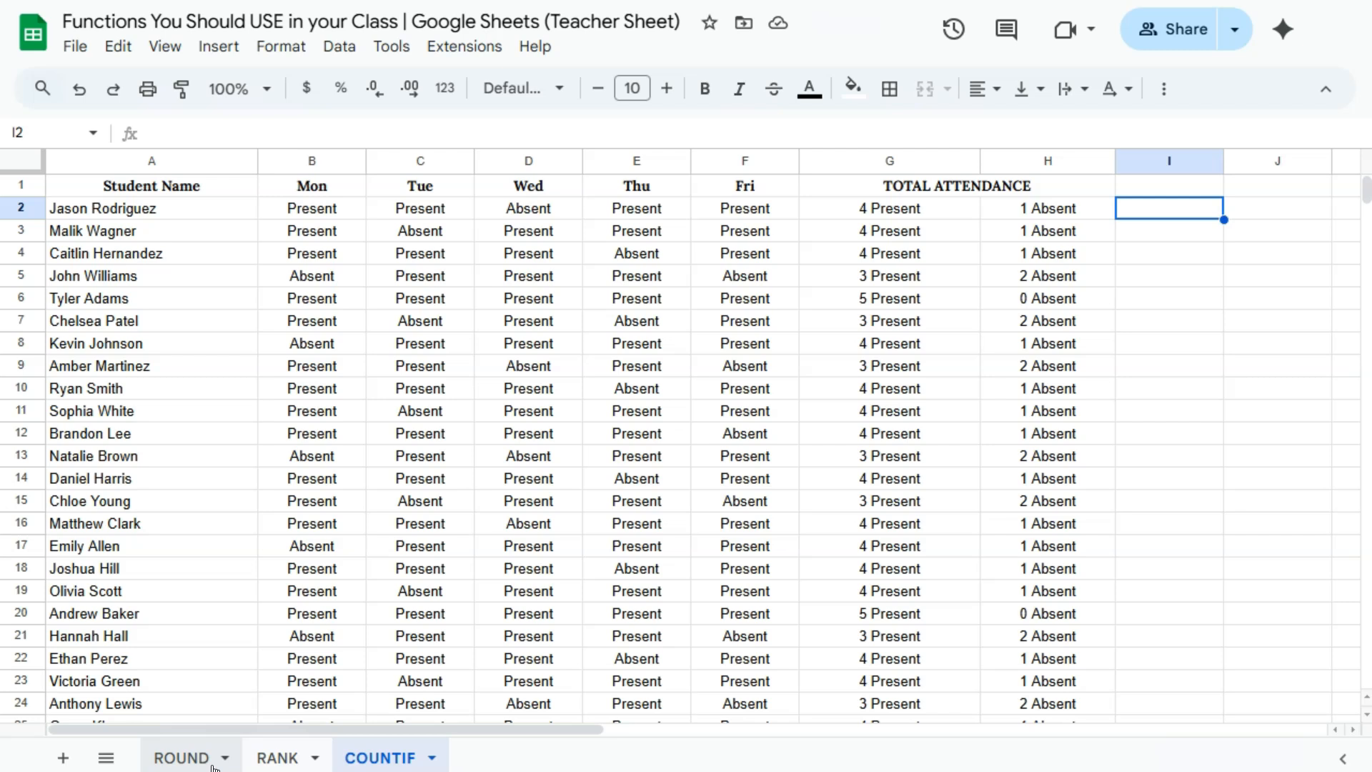
pyautogui.click(1155, 208)
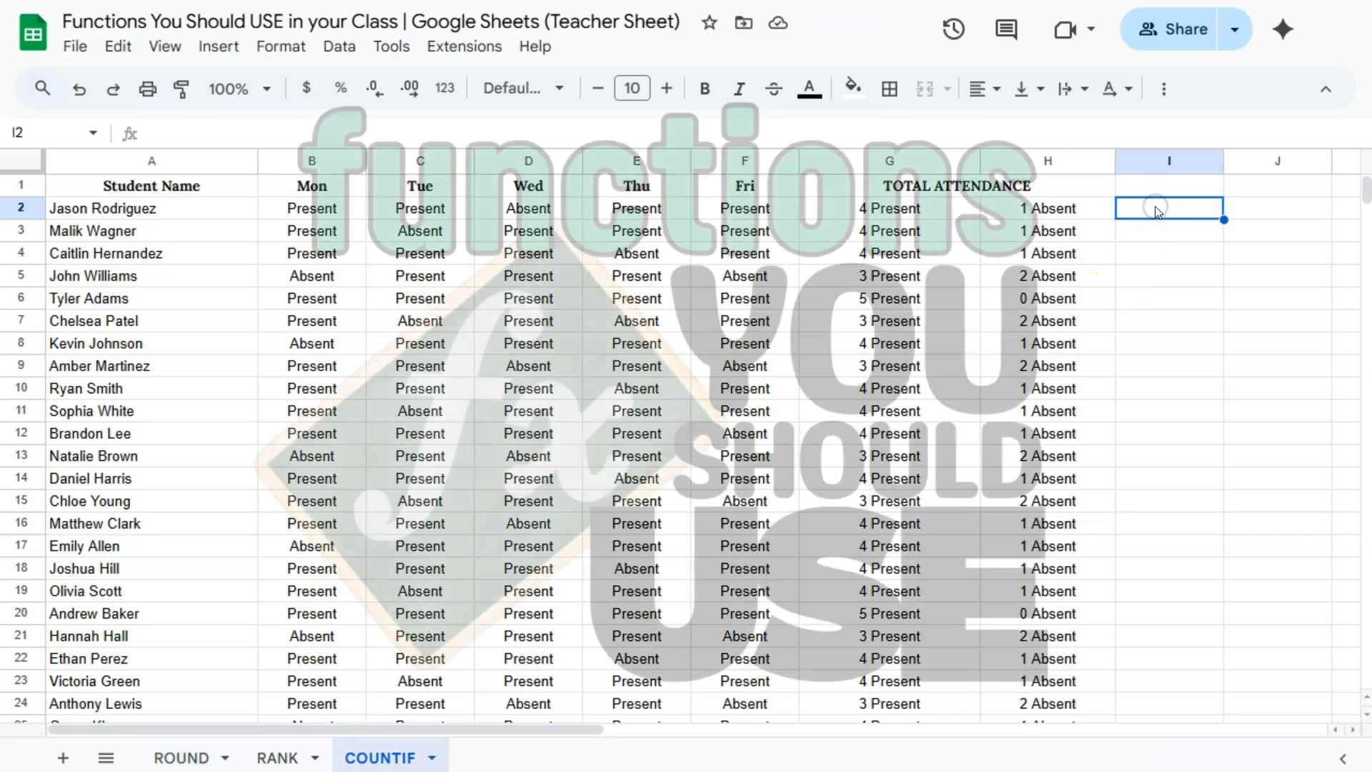